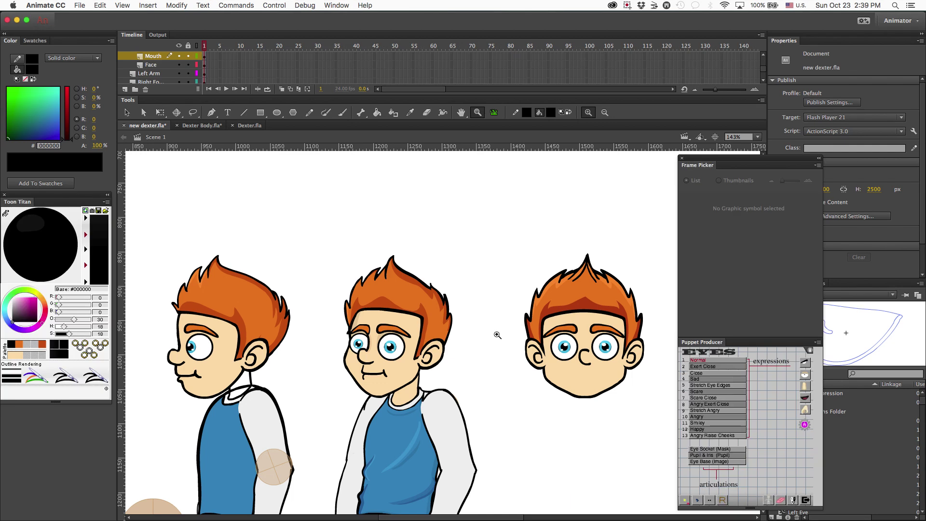
Select the characters on stage to compare them, then pan the view to frame all three.
key("v")
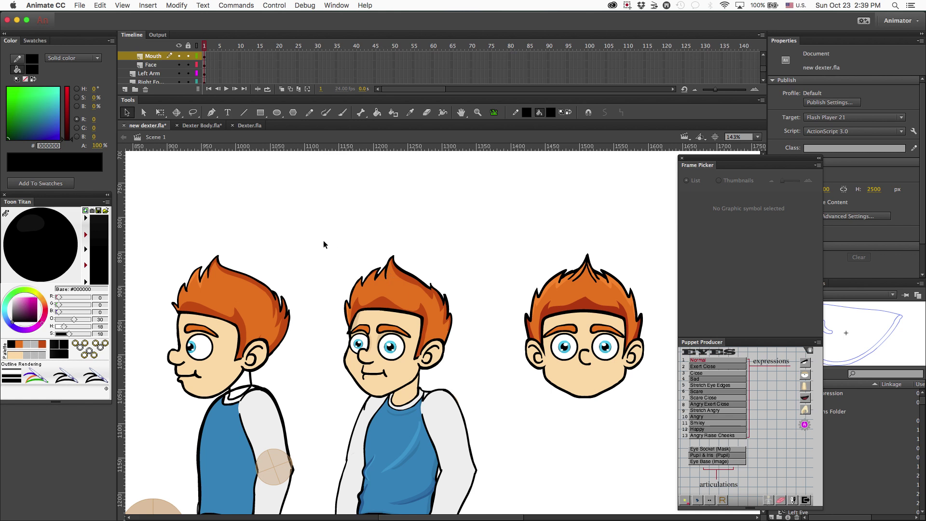
left_click_drag(318, 237, 481, 511)
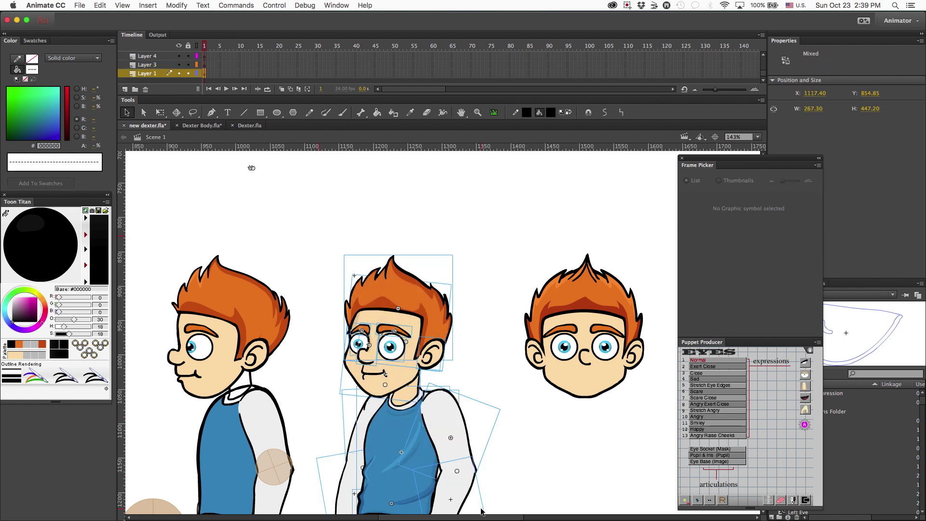
left_click(499, 368)
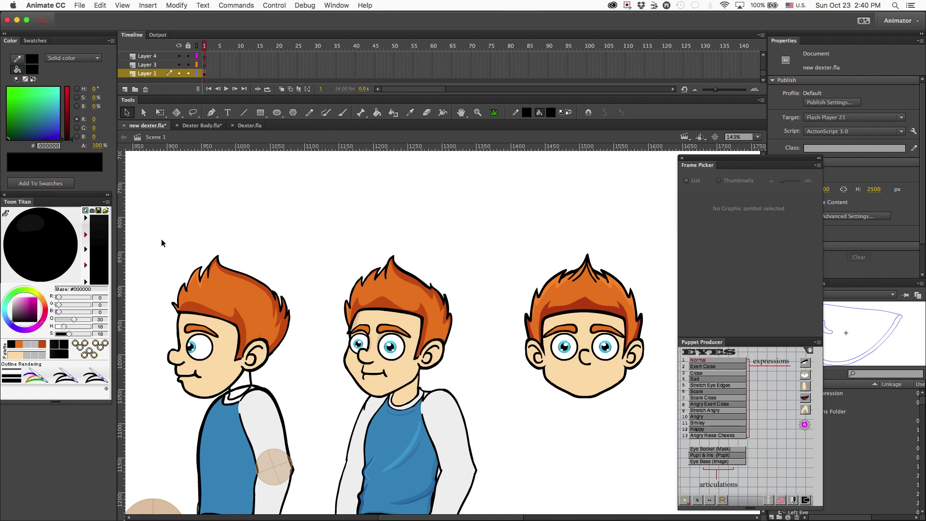
left_click_drag(162, 239, 652, 409)
left_click(493, 328)
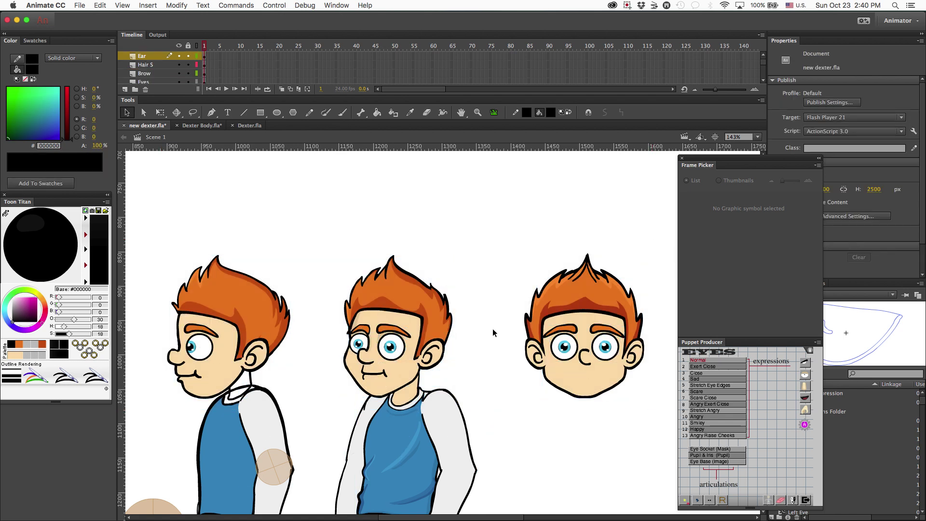
left_click_drag(150, 230, 492, 423)
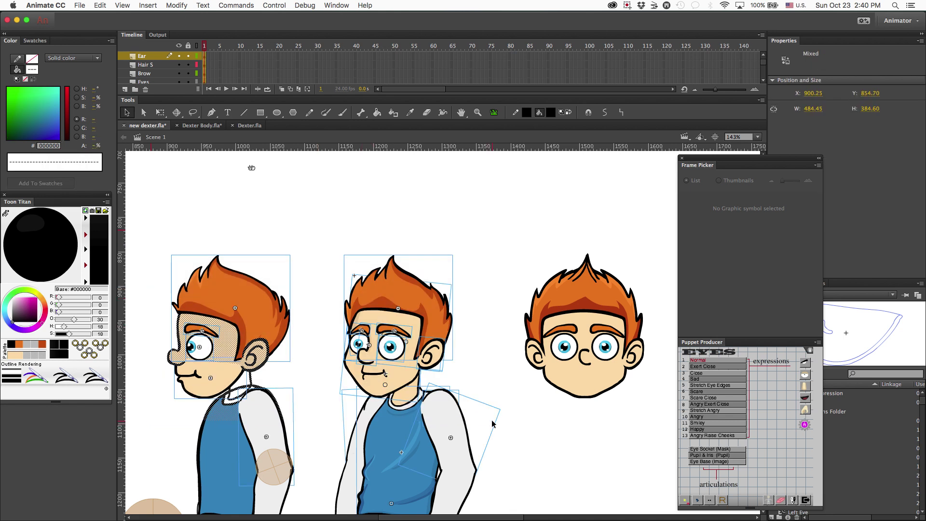
left_click(471, 352)
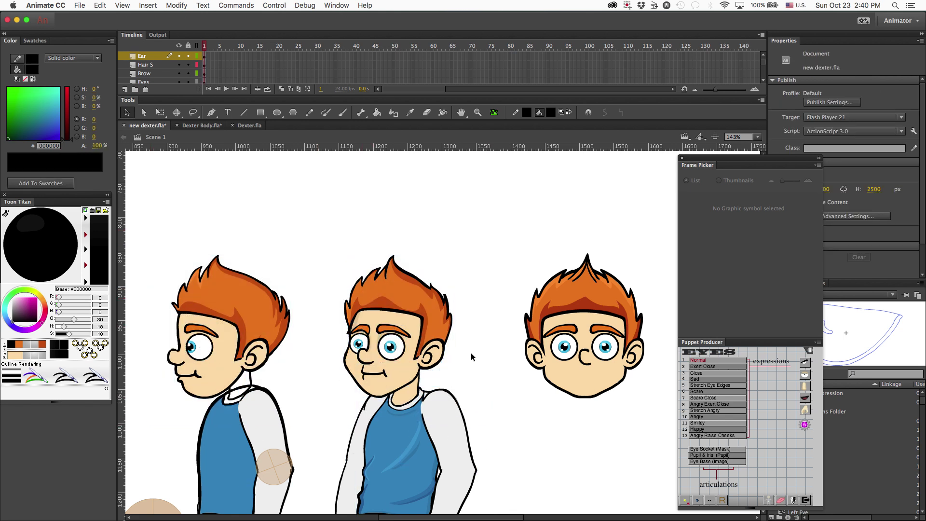
key("h")
left_click_drag(583, 334, 584, 355)
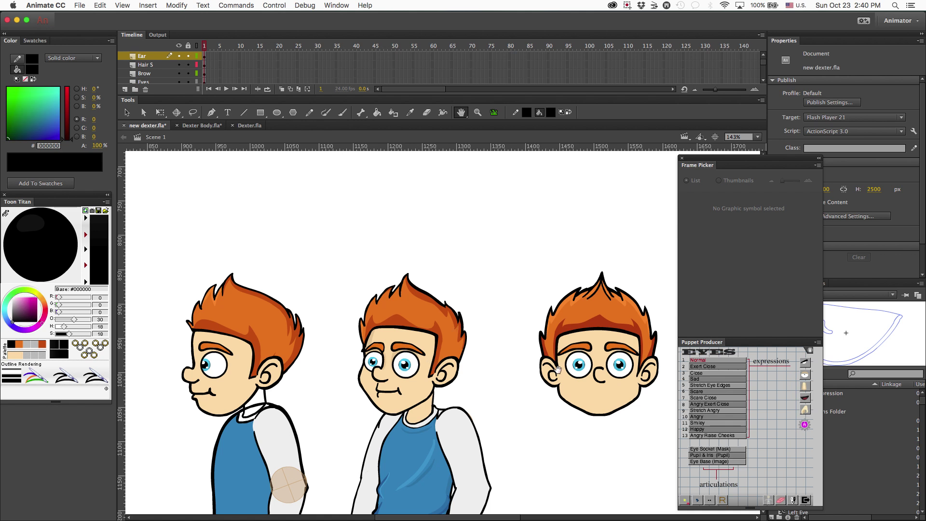
left_click_drag(605, 393, 421, 374)
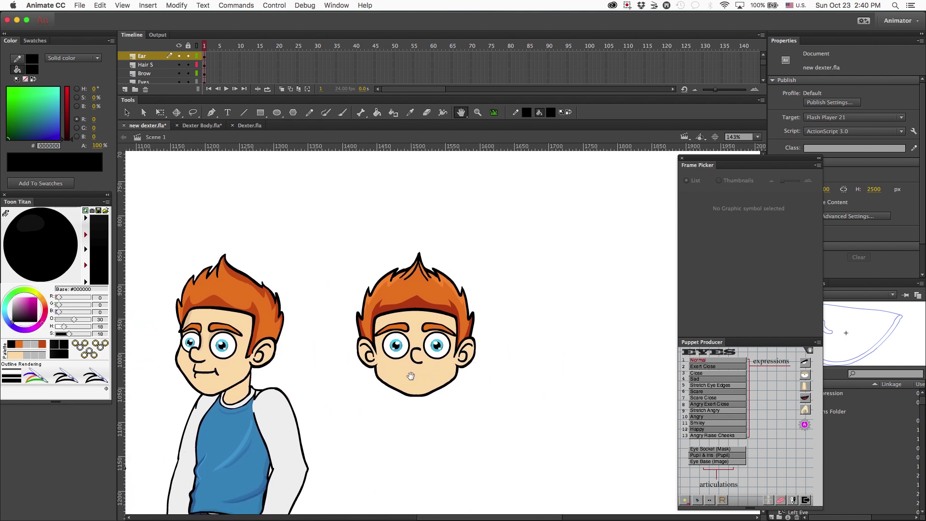
left_click_drag(270, 383, 405, 380)
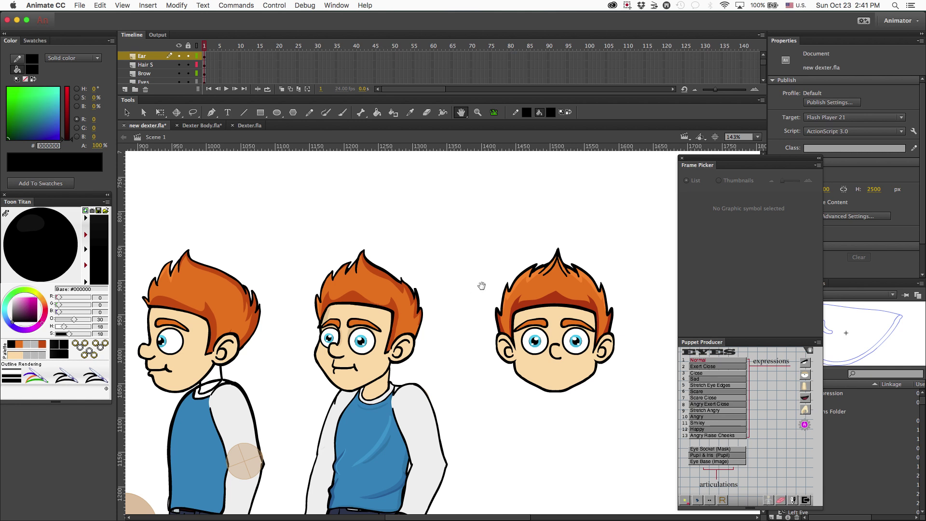
Inspect the middle character's face parts and preview the expressions inside its mouth symbol.
key("v")
left_click(363, 324)
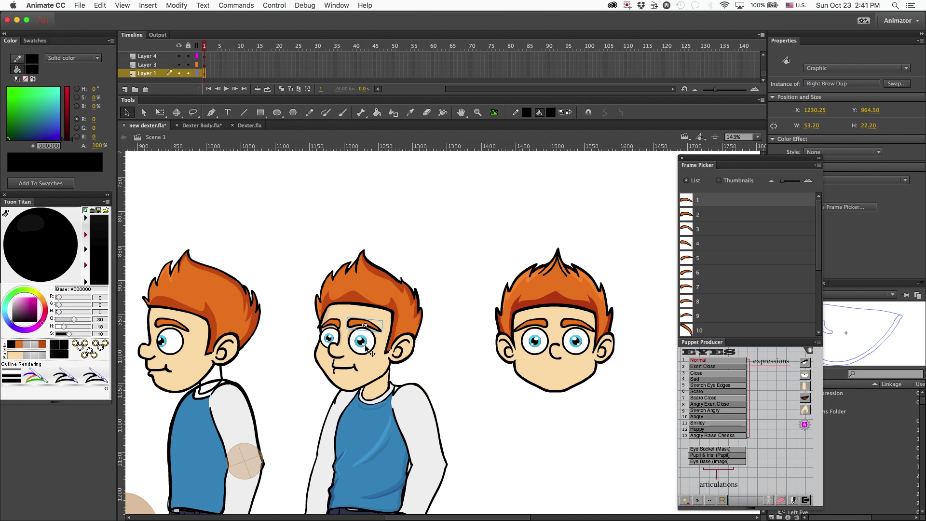
left_click(365, 344)
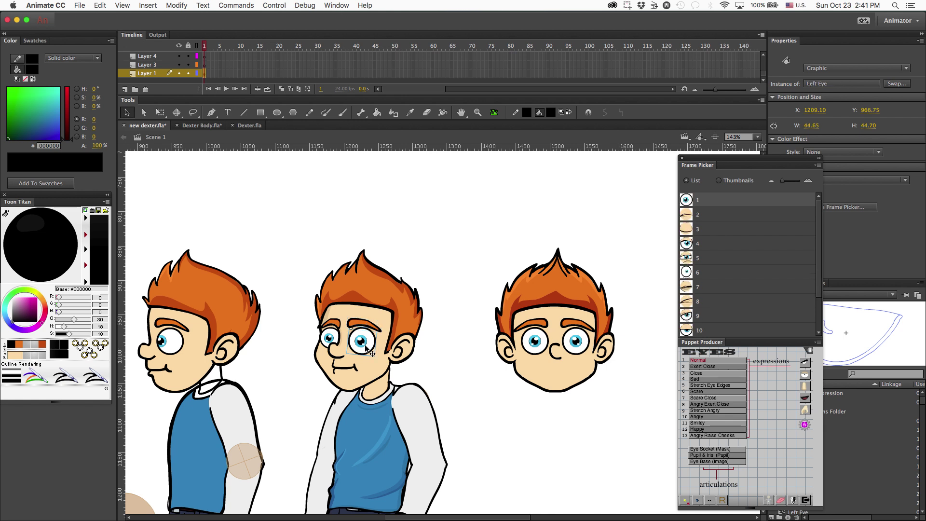
left_click(339, 375)
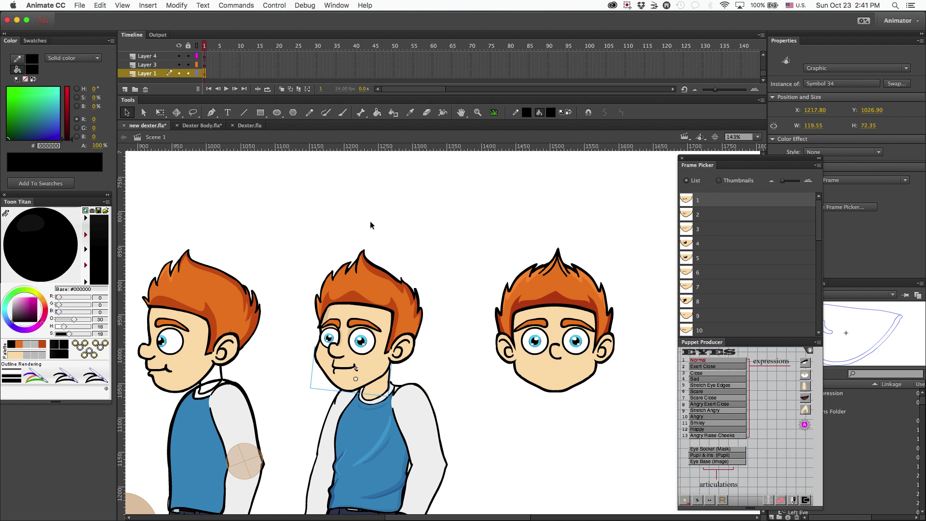
double_click(374, 371)
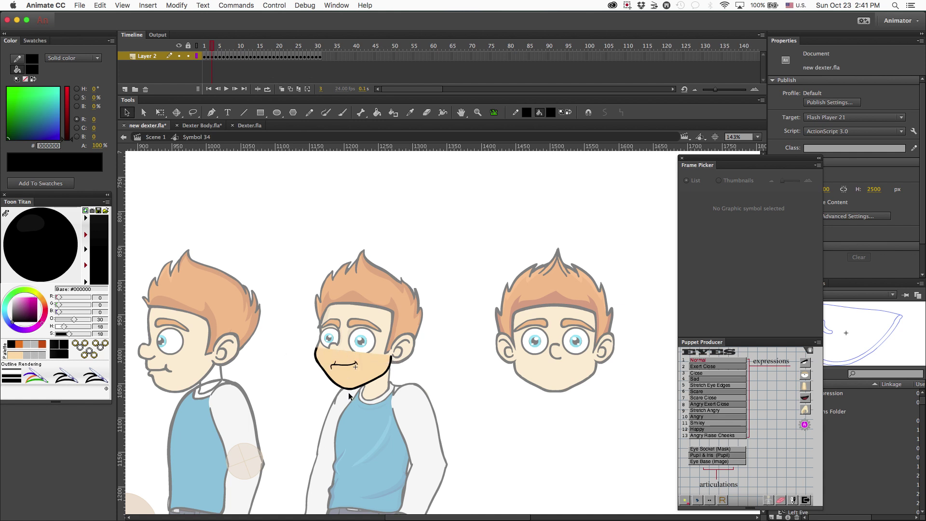
left_click_drag(212, 48, 271, 56)
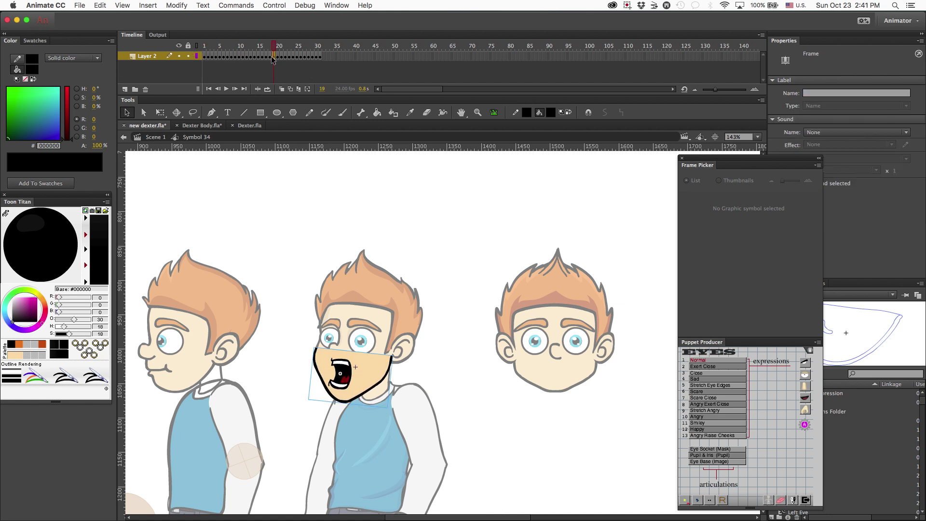
left_click(204, 46)
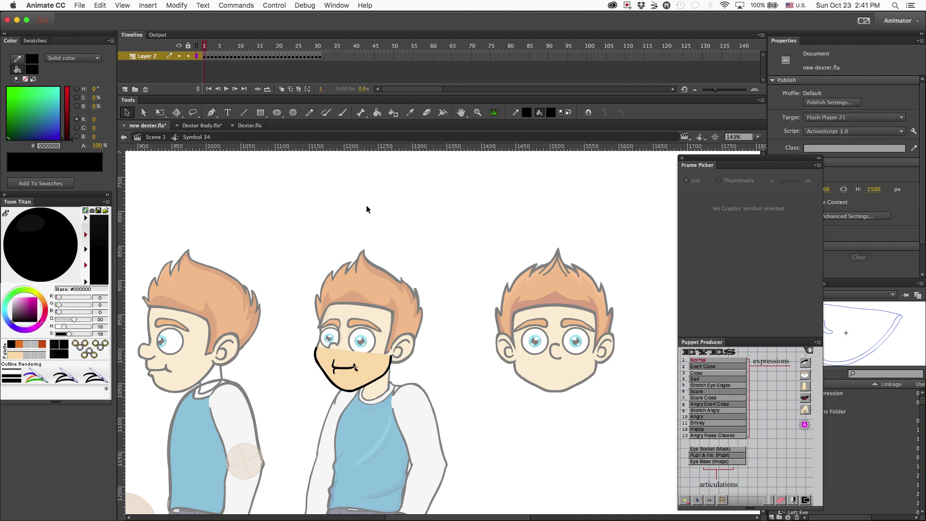
double_click(295, 243)
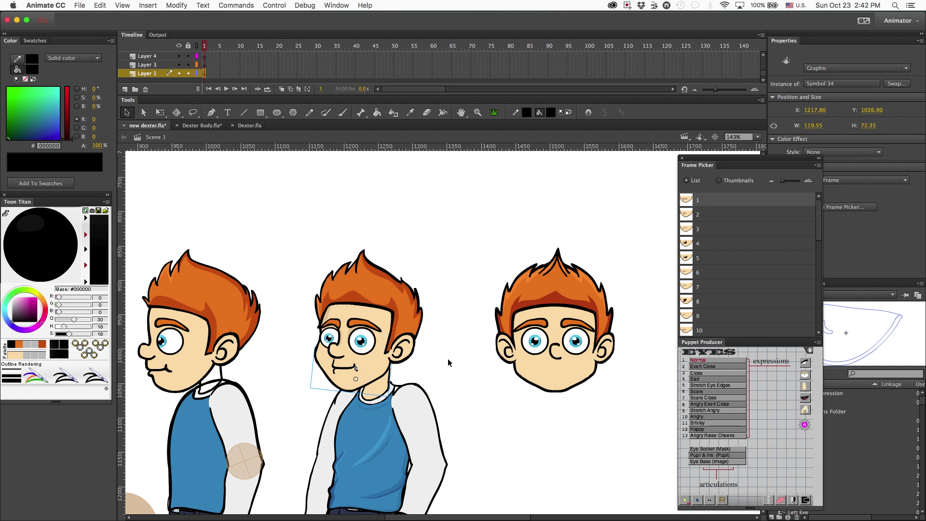
Compare the front-facing mouth's frames with the middle mouth symbol, which ends at frame 31.
left_click(552, 374)
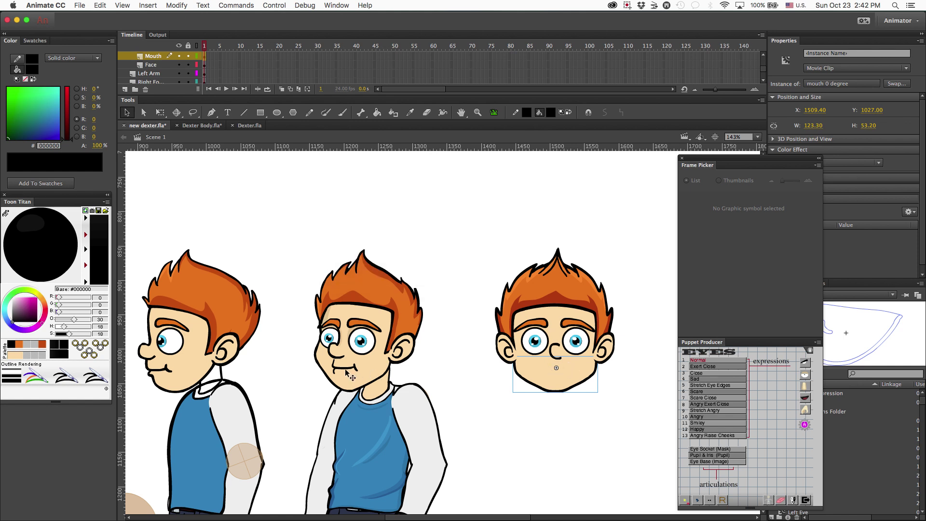
double_click(529, 377)
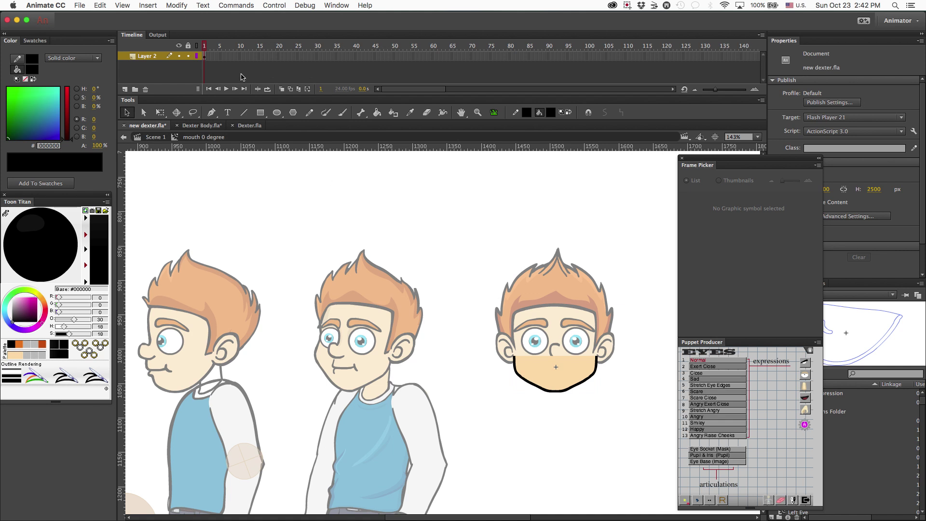
left_click(207, 57)
left_click(209, 57)
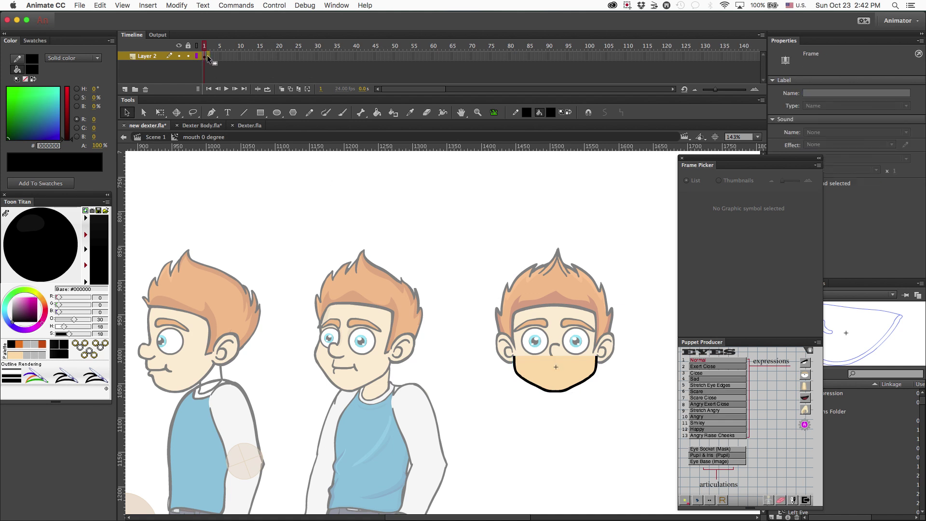
left_click(208, 58)
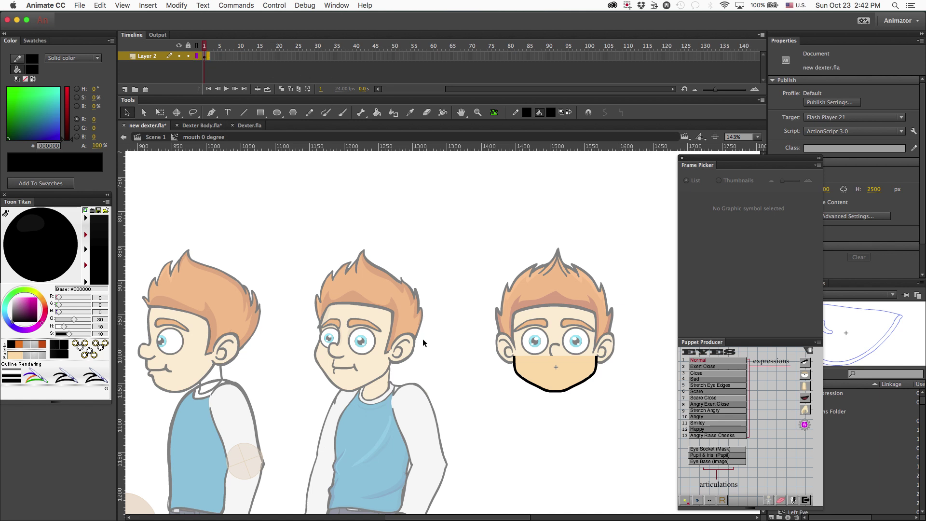
double_click(380, 368)
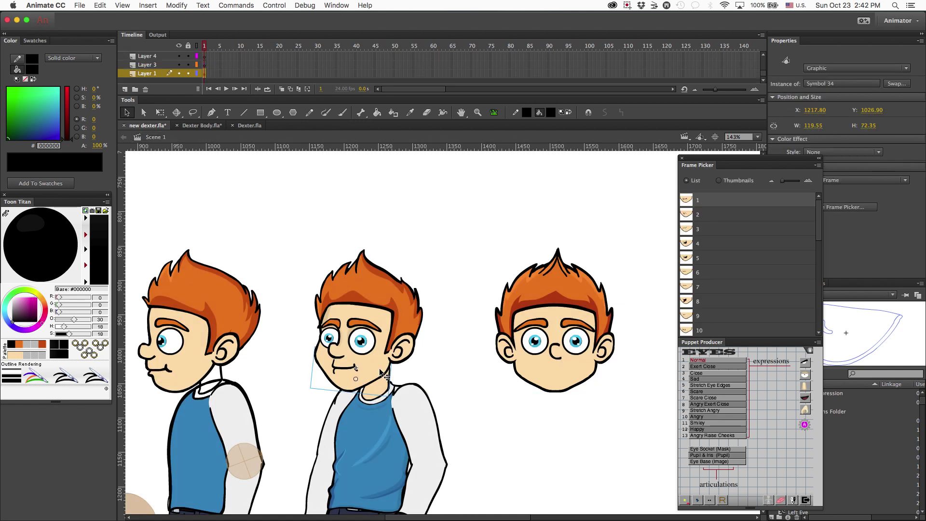
double_click(381, 370)
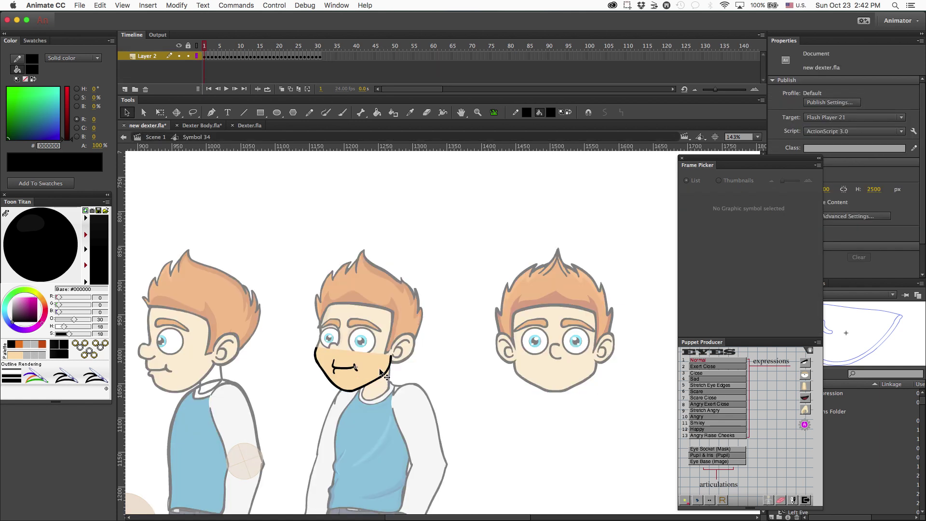
left_click(320, 56)
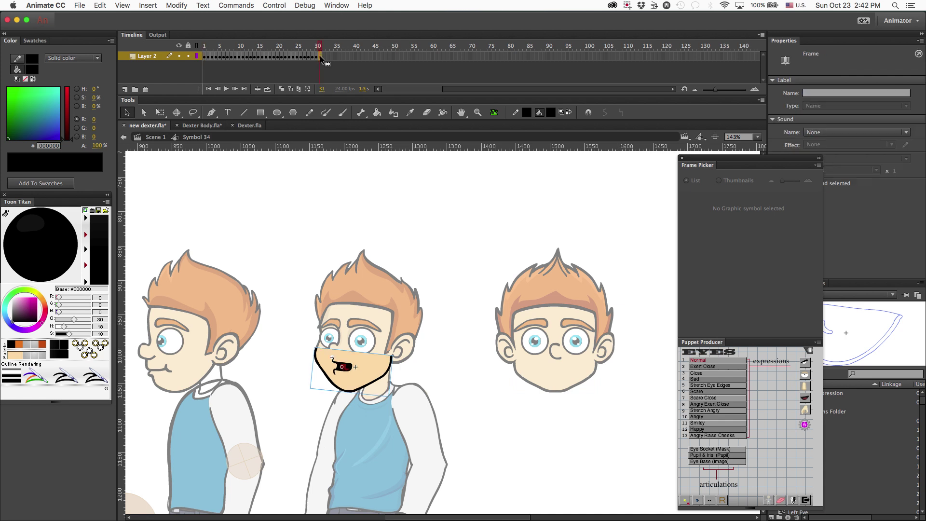
double_click(467, 361)
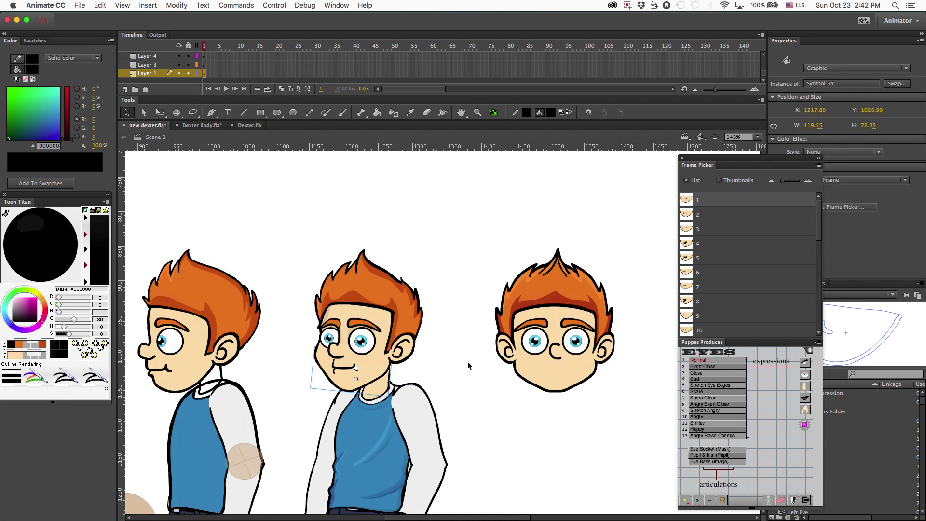
Extend the front mouth's Layer 2 to frame 31 and convert those frames to keyframes.
double_click(542, 372)
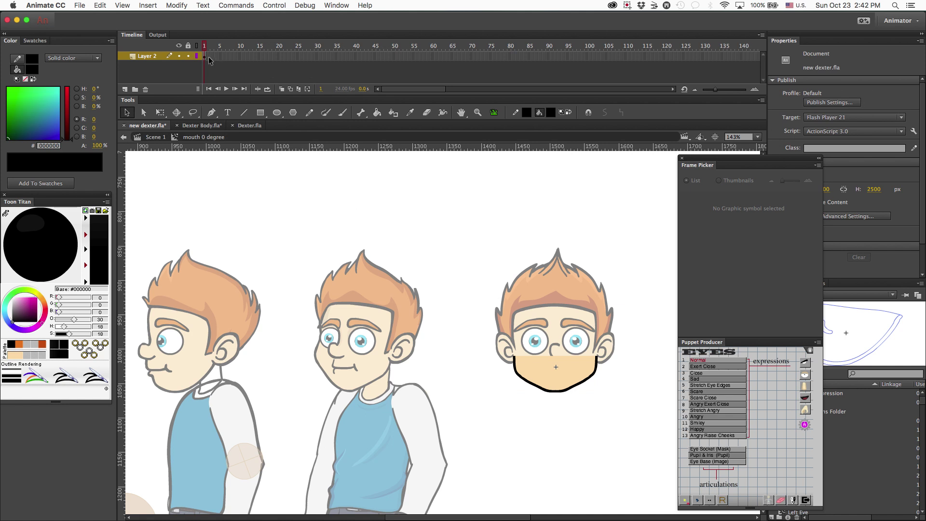
left_click_drag(209, 59, 320, 61)
key("F6")
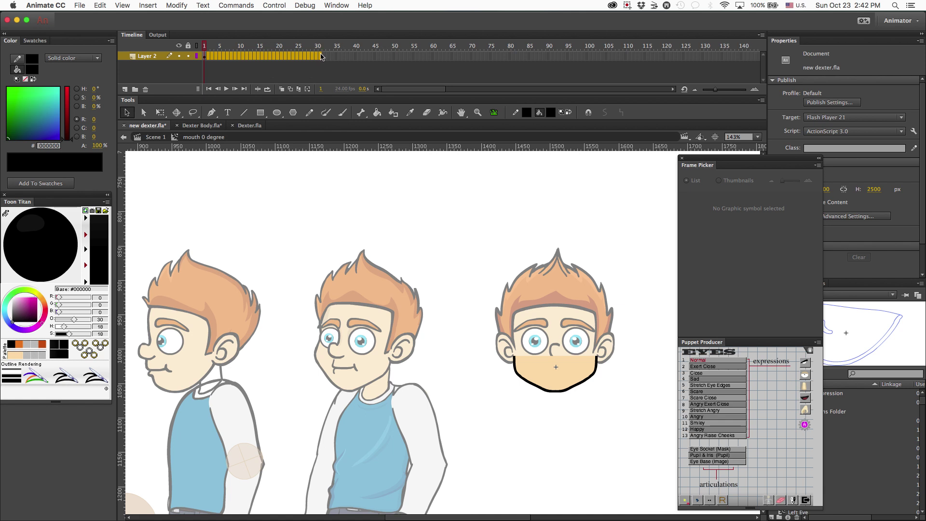
right_click(321, 55)
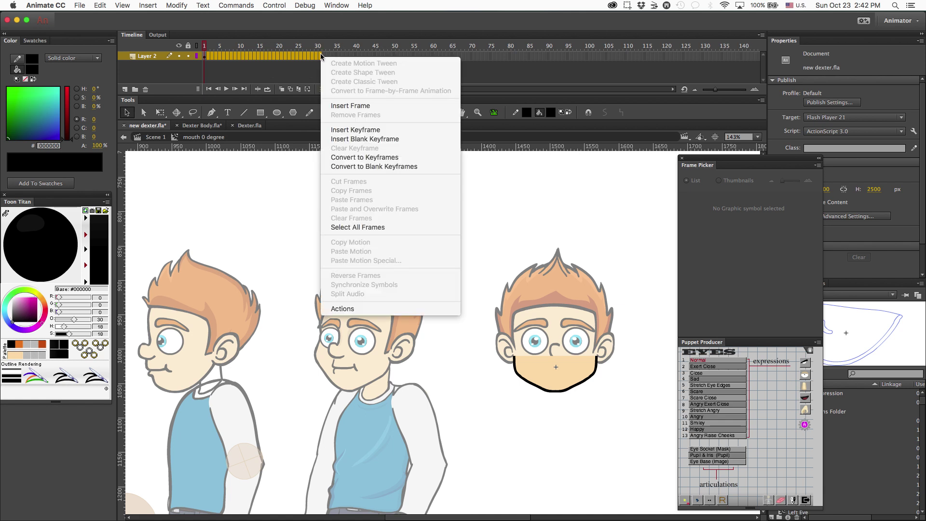
left_click(342, 157)
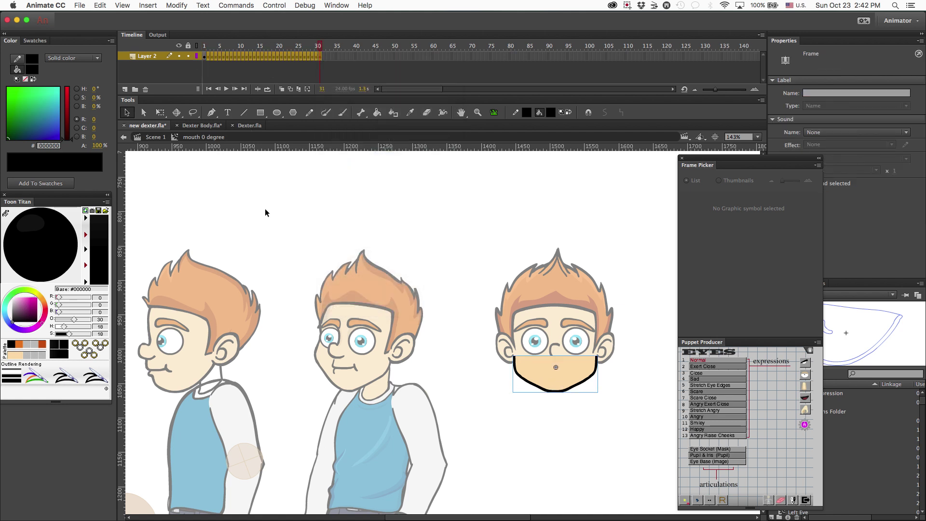
Back on the scene, switch the middle mouth instance to Movie Clip, then back to Graphic.
left_click(257, 223)
double_click(256, 221)
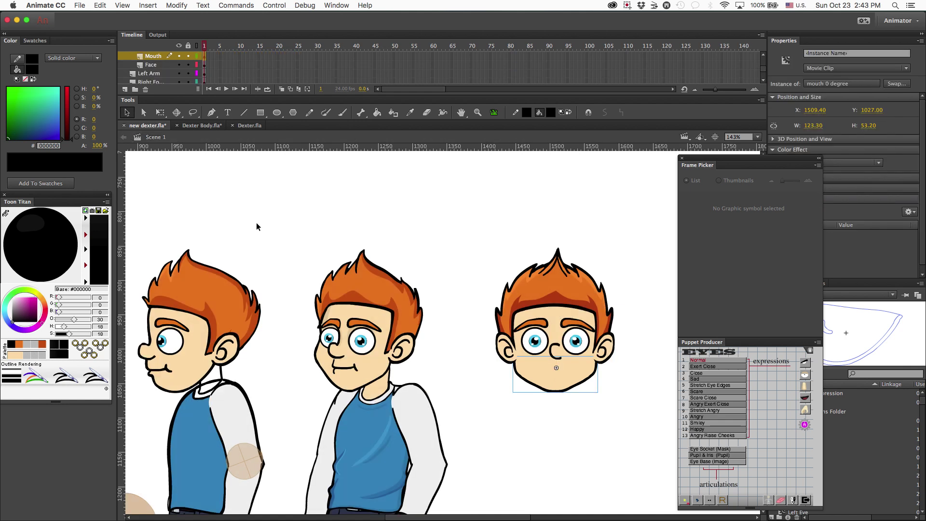
left_click(340, 218)
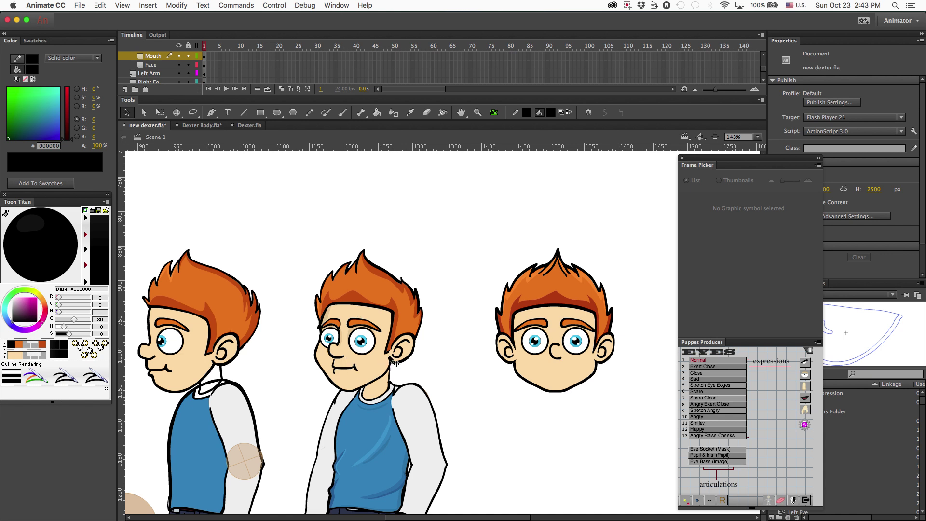
left_click_drag(369, 366, 353, 368)
left_click(351, 368)
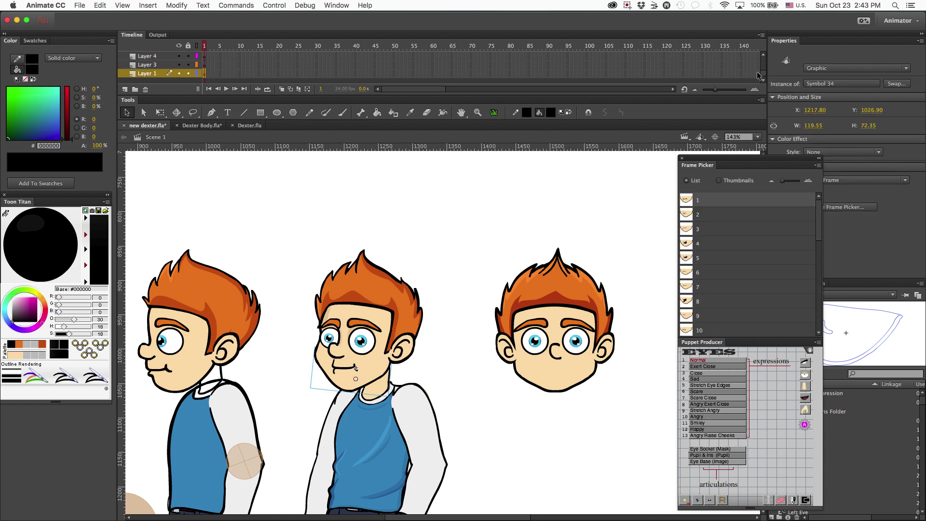
left_click(823, 68)
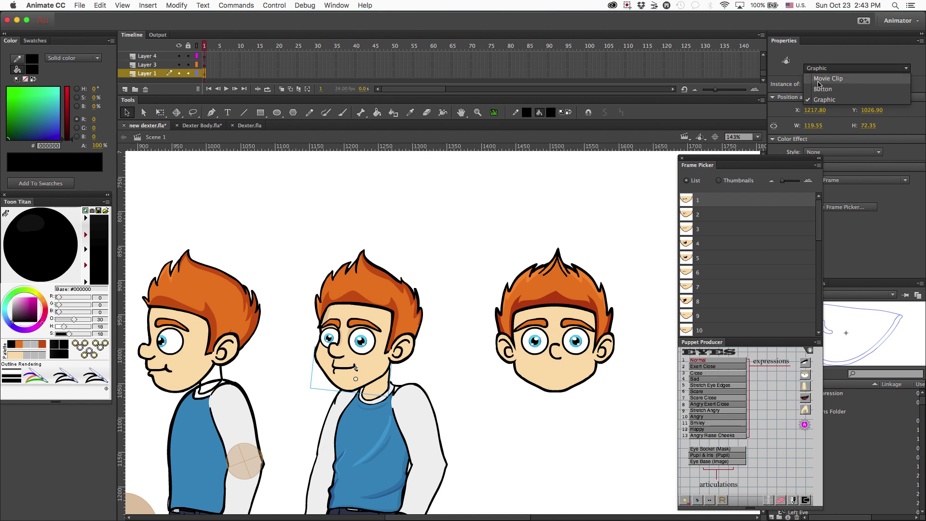
left_click(823, 78)
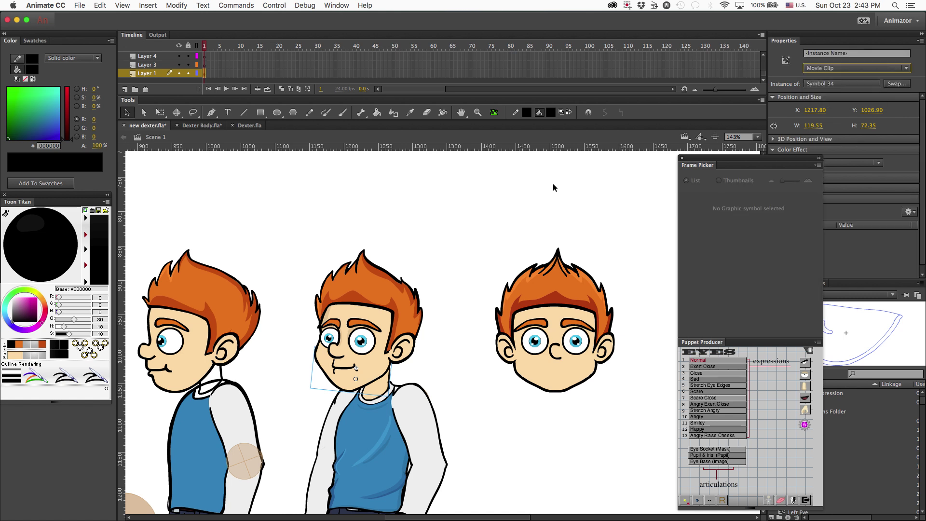
left_click(844, 72)
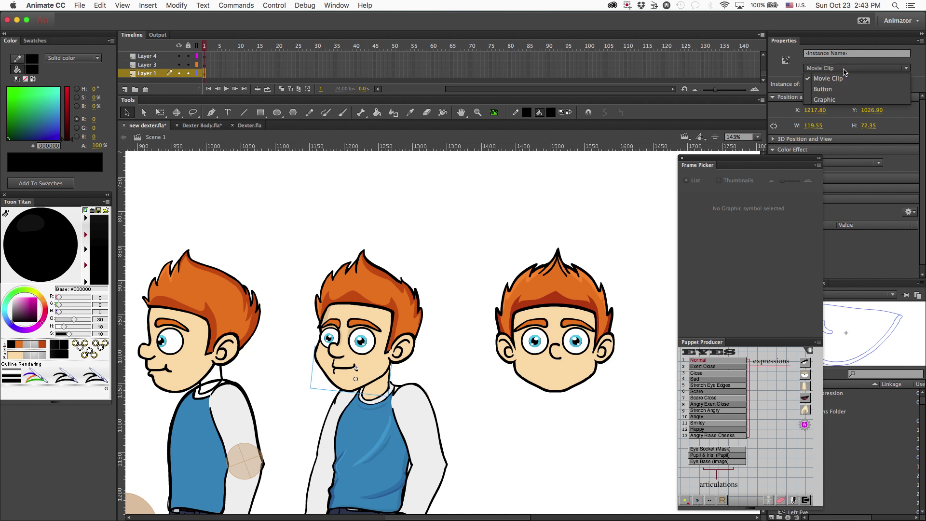
left_click(825, 100)
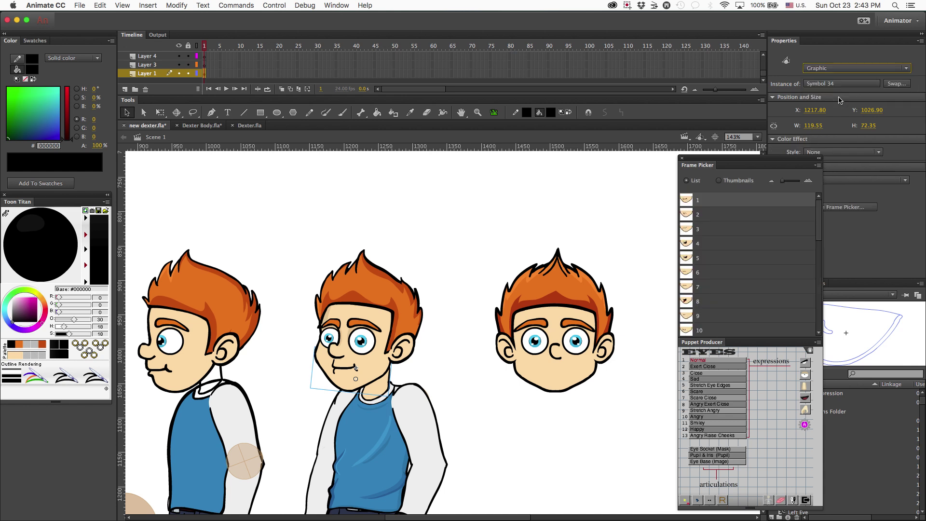
Step through mouth expressions 2 to 10 in the Frame Picker, return to the first, and show guides.
left_click(697, 215)
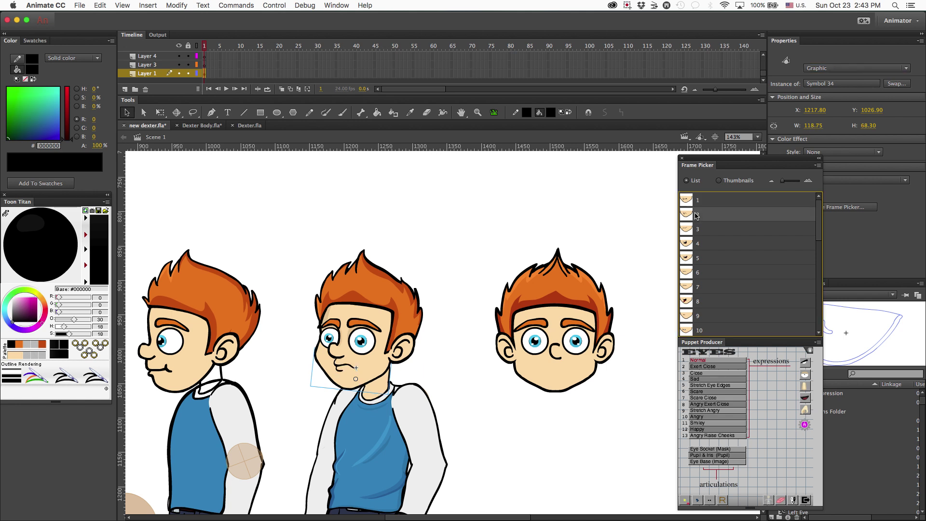
left_click(698, 243)
left_click(708, 258)
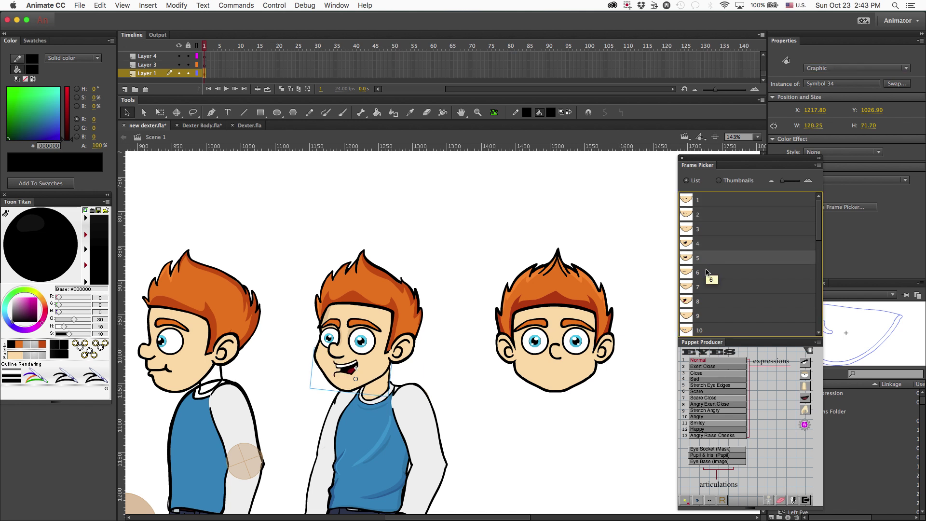
left_click(707, 273)
left_click(707, 301)
left_click(705, 329)
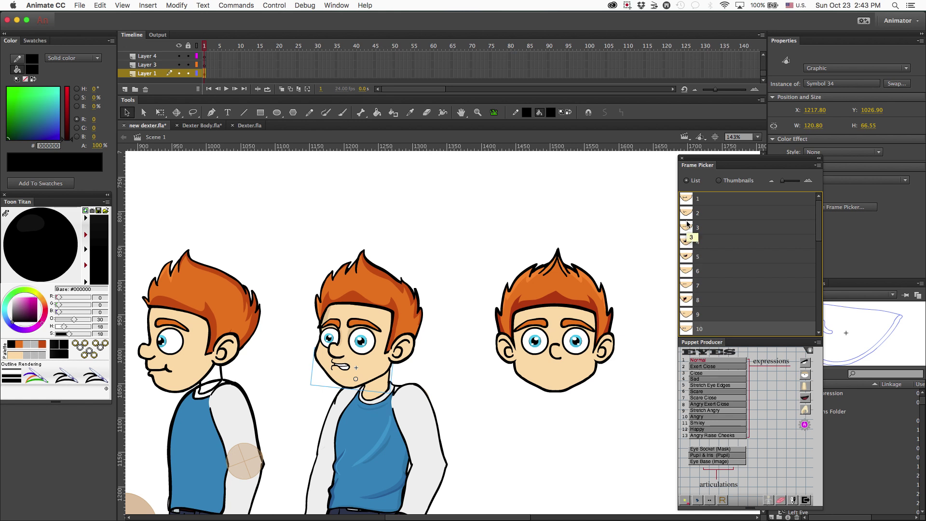
scroll(694, 260, "up", 1)
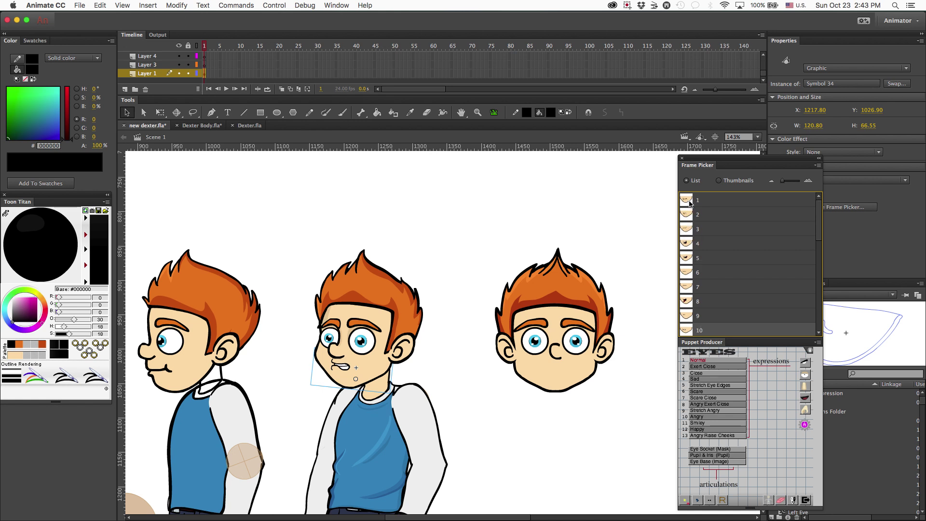
left_click(689, 204)
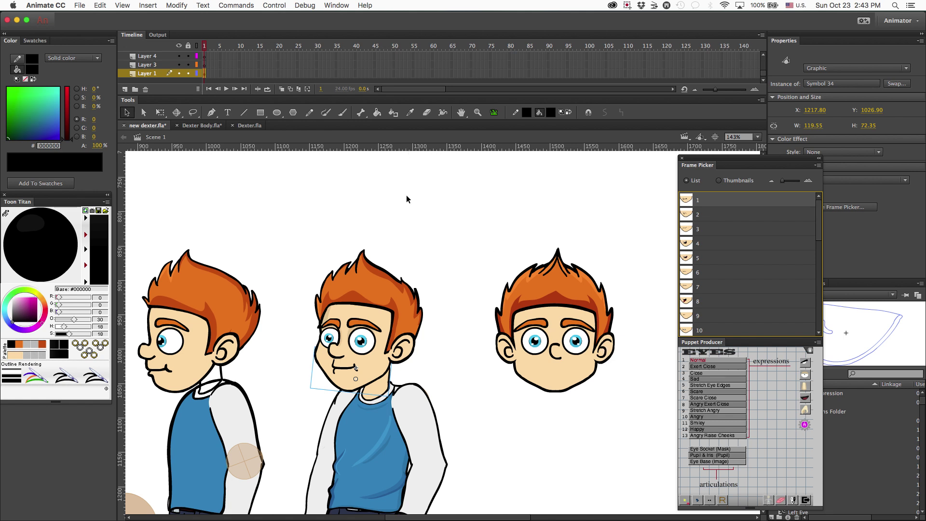
key("super+semicolon")
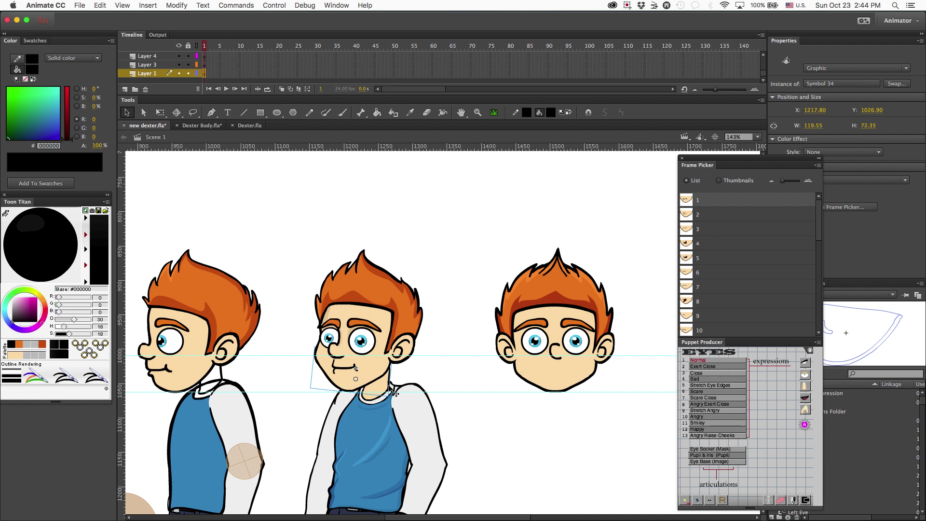
Give the middle mouth frown pose 2 and align the lower guide with its chin.
left_click(699, 216)
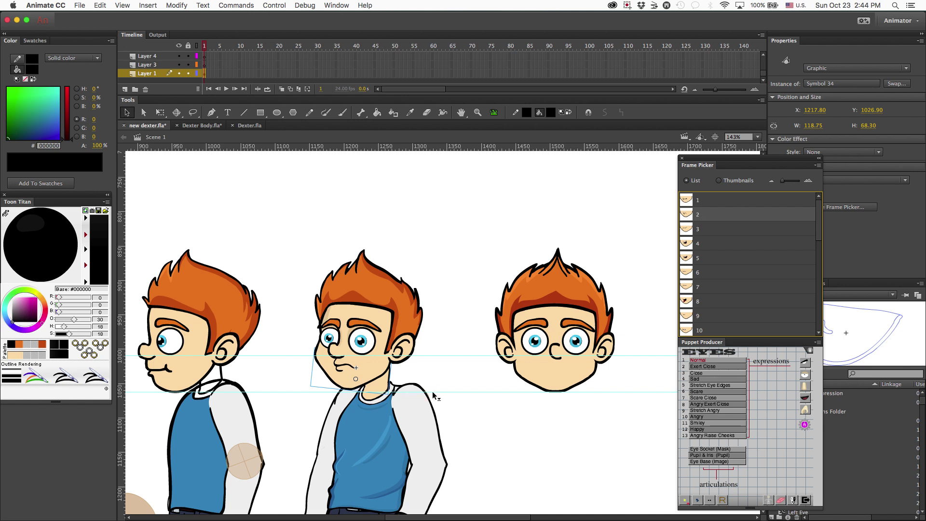
left_click_drag(432, 392, 432, 390)
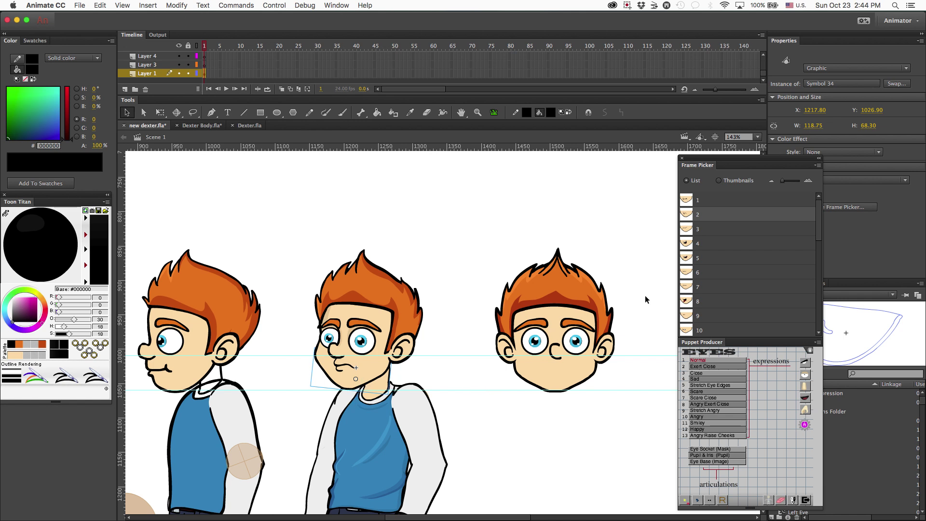
left_click(576, 370)
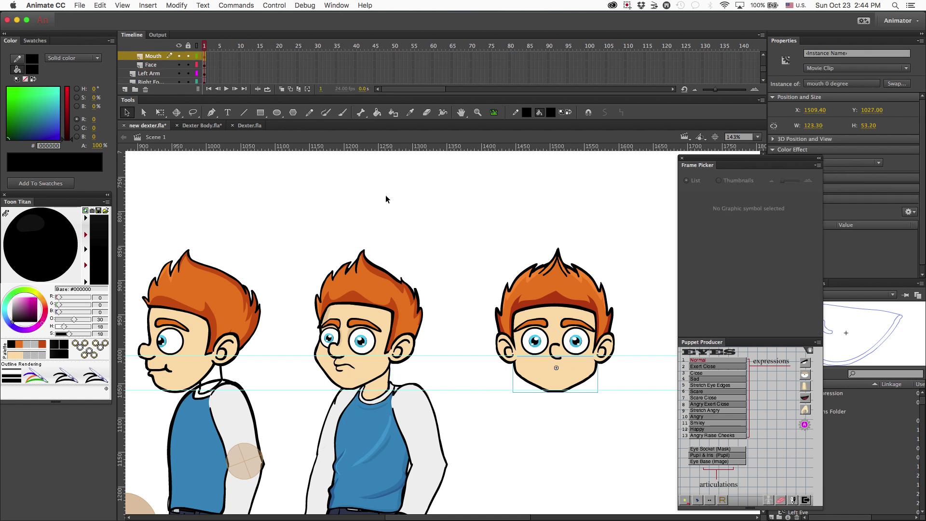
Change the front mouth instance to a Graphic symbol showing its second frame.
left_click(824, 68)
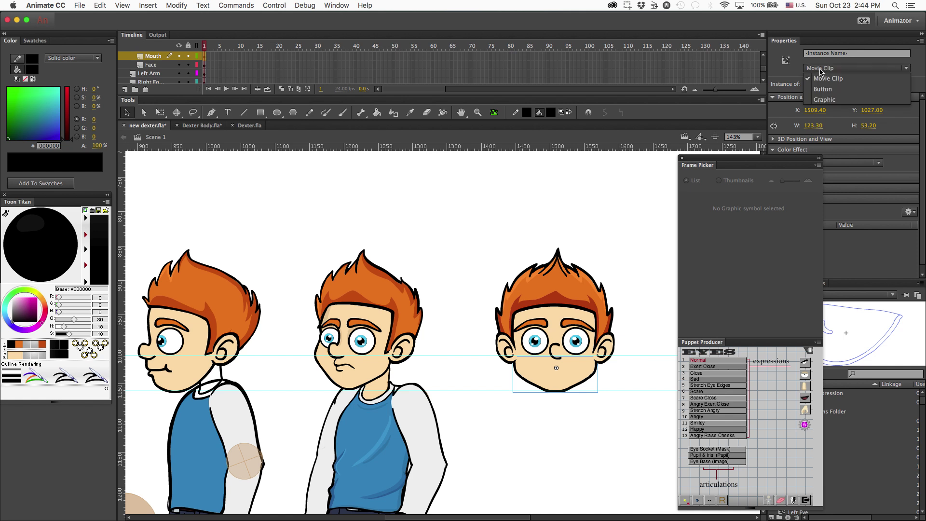
left_click(823, 100)
left_click(717, 214)
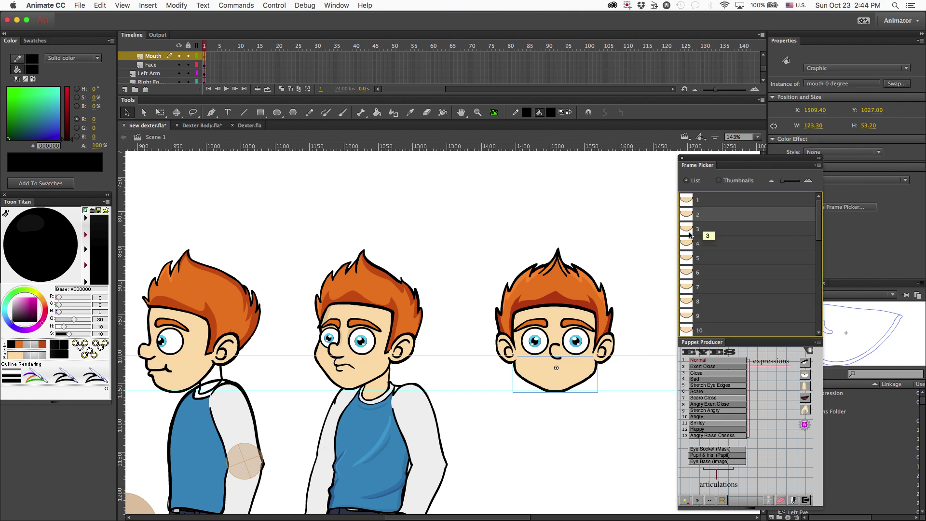
Try squashing the jaw with Free Transform, undo it, and enter the mouth 0 degree symbol.
key("q")
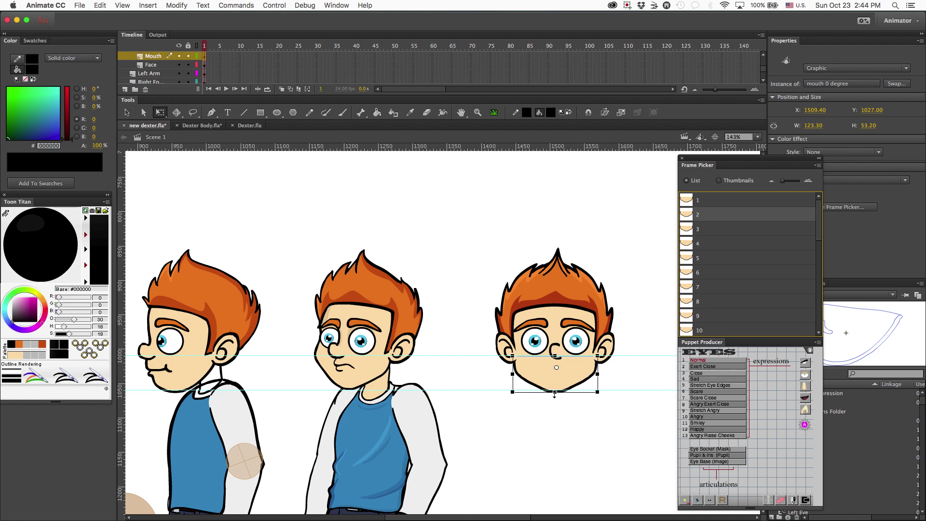
left_click_drag(555, 392, 556, 390)
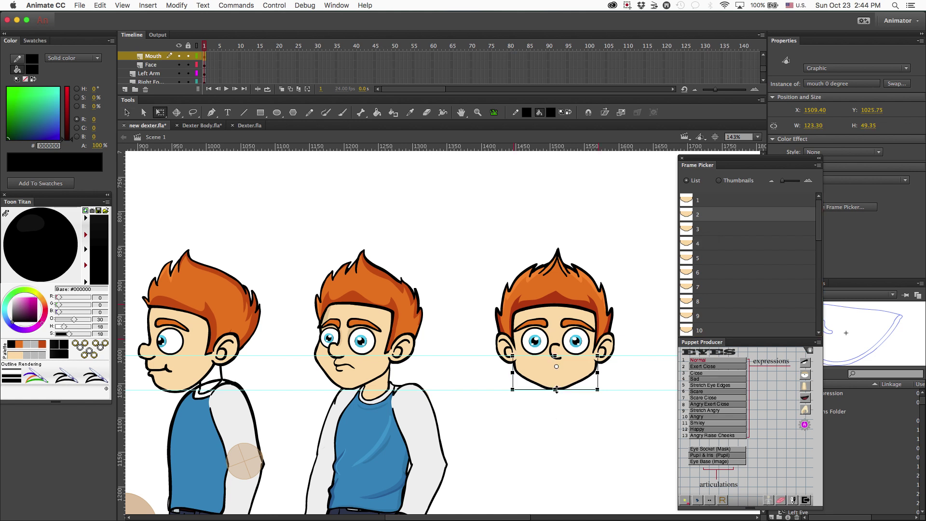
left_click(710, 201)
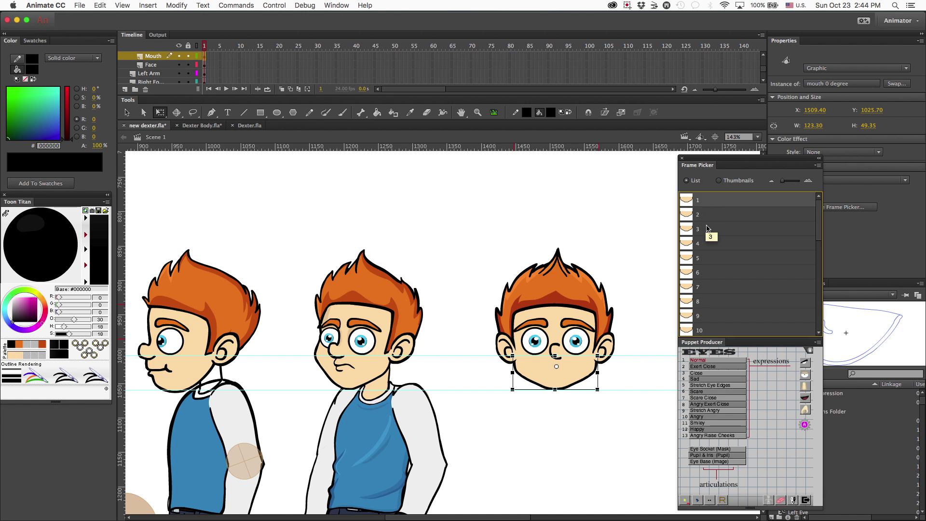
scroll(707, 229, "down", 1)
key("super+z")
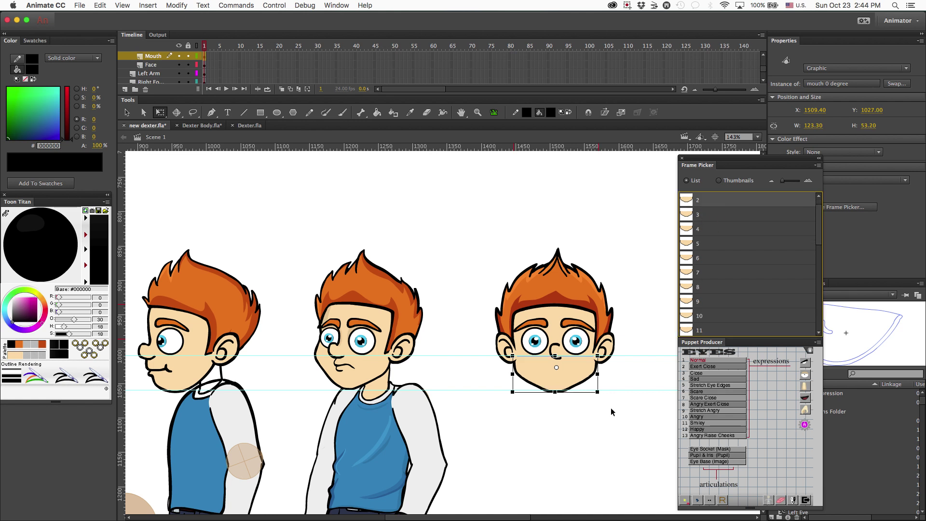
double_click(580, 374)
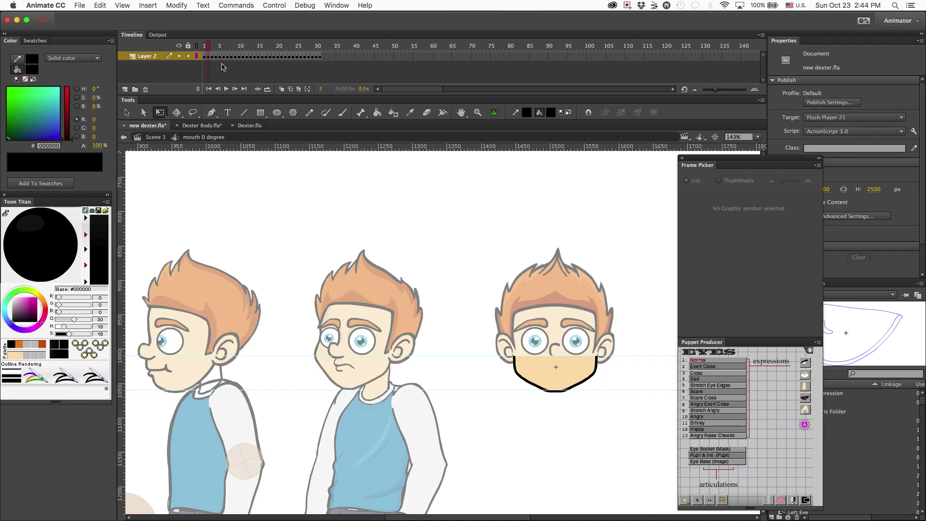
Nudge the jaw's bottom edge up on frame 1, check frame 2, and exit to Scene 1.
left_click(208, 56)
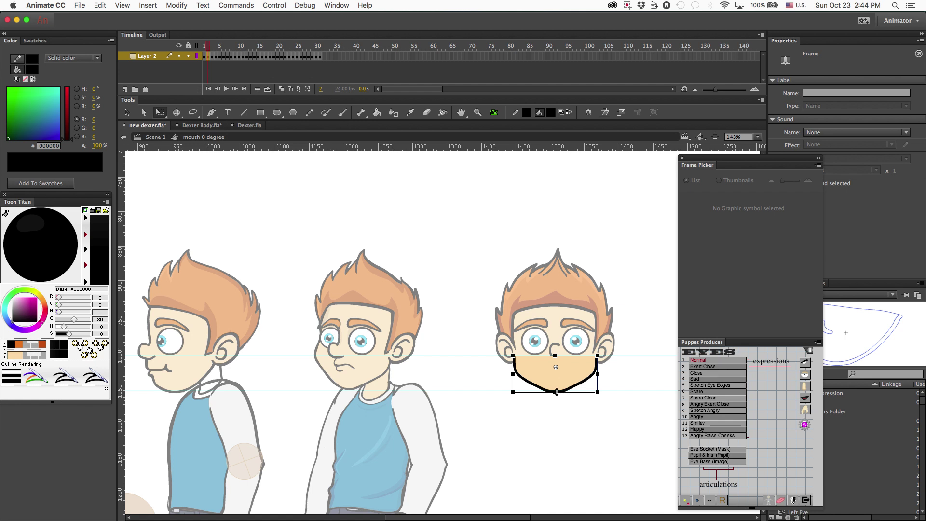
left_click_drag(555, 391, 556, 388)
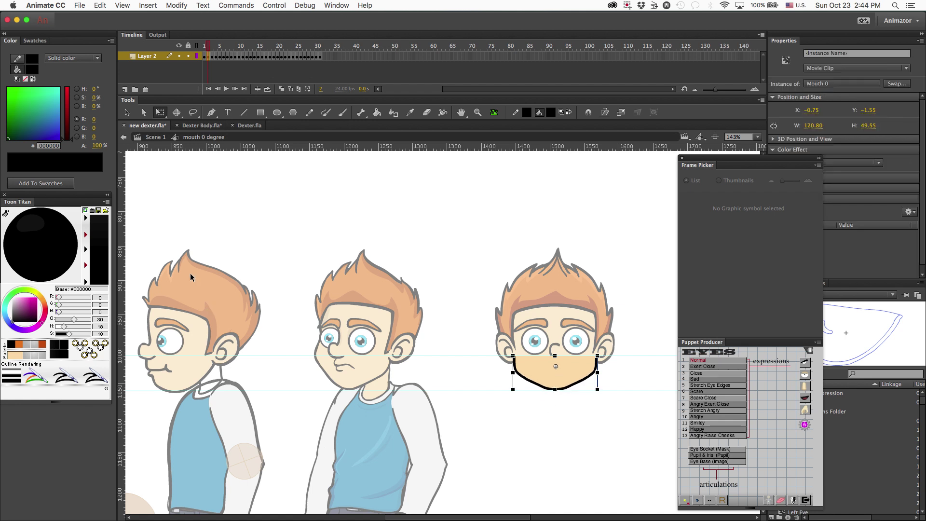
left_click(206, 58)
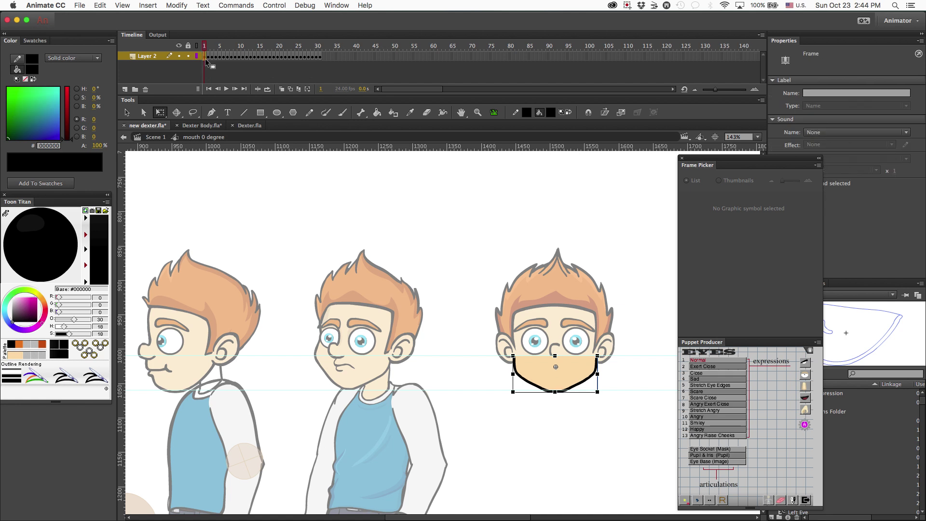
left_click(209, 58)
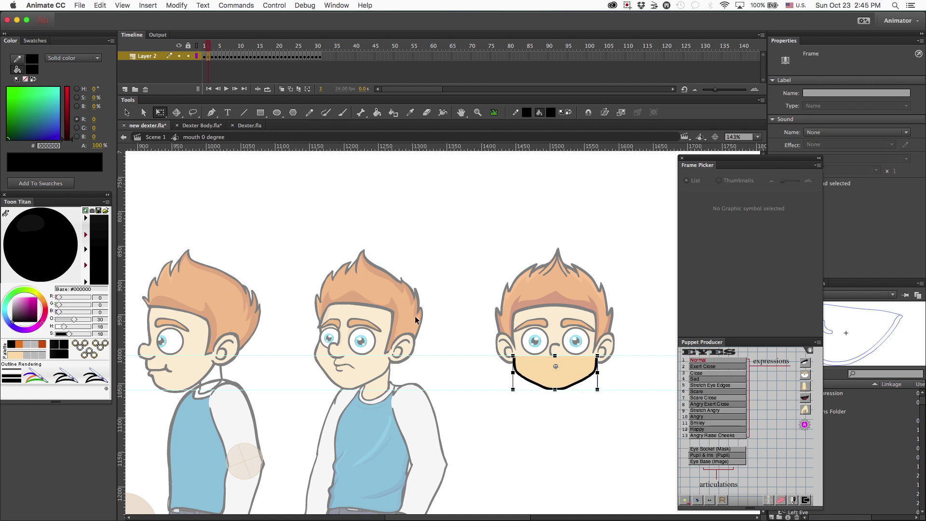
double_click(418, 348)
left_click(352, 371)
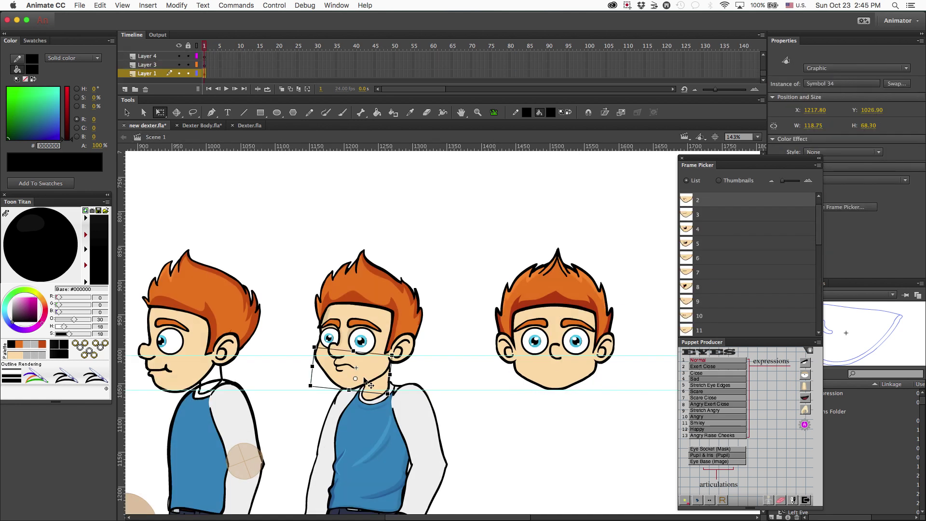
left_click(707, 217)
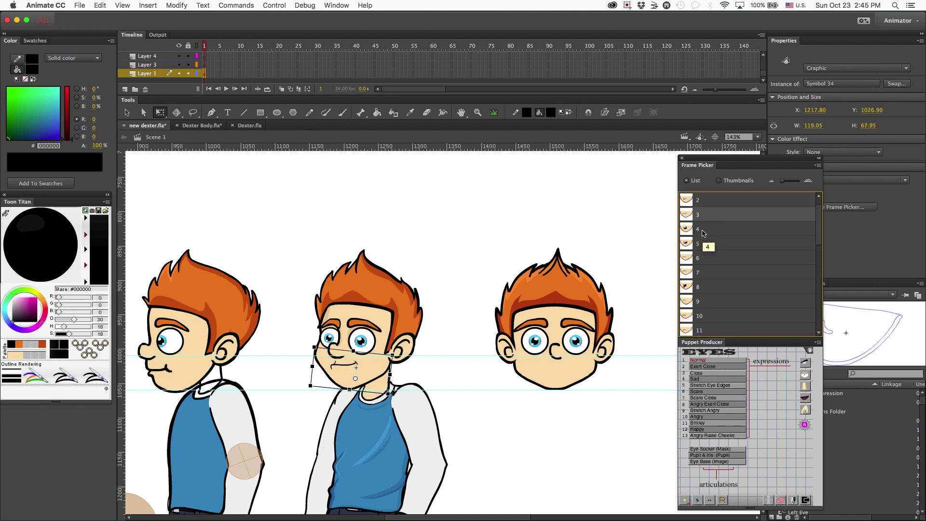
left_click(708, 234)
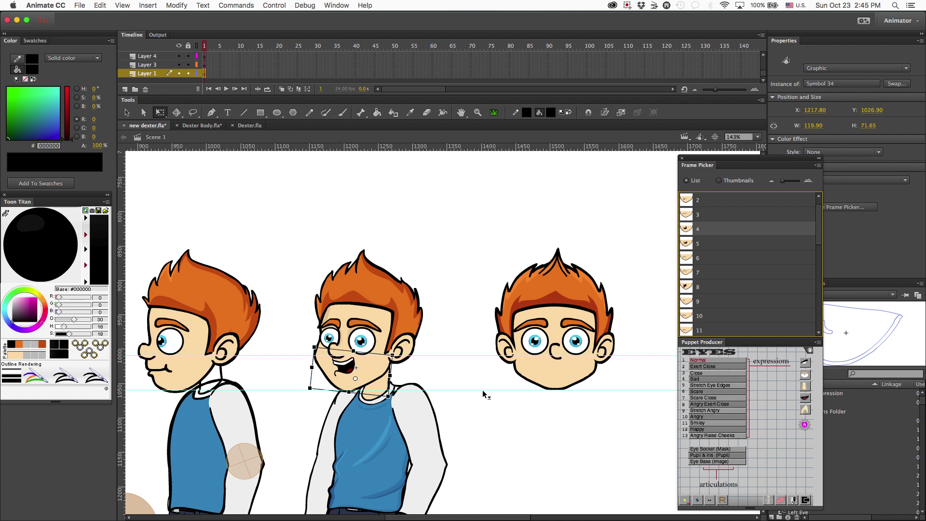
left_click_drag(482, 389, 482, 392)
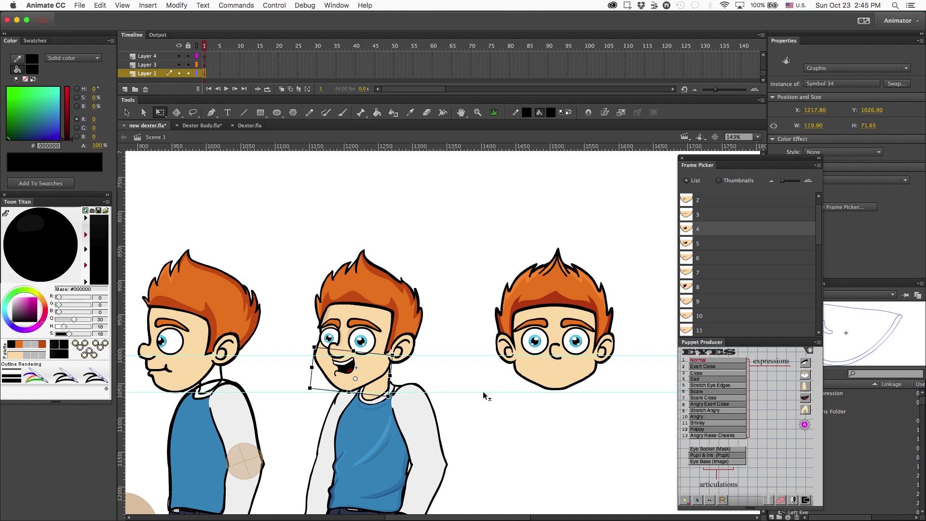
left_click(582, 385)
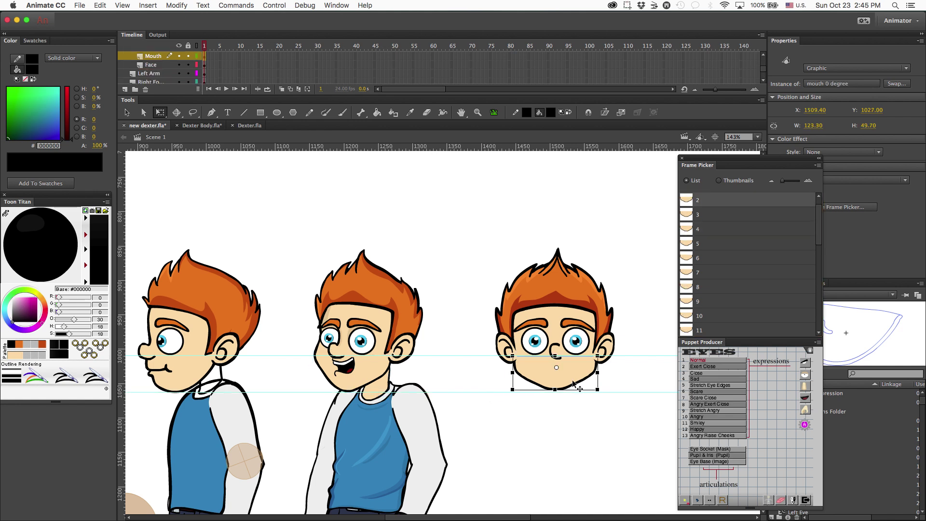
double_click(543, 369)
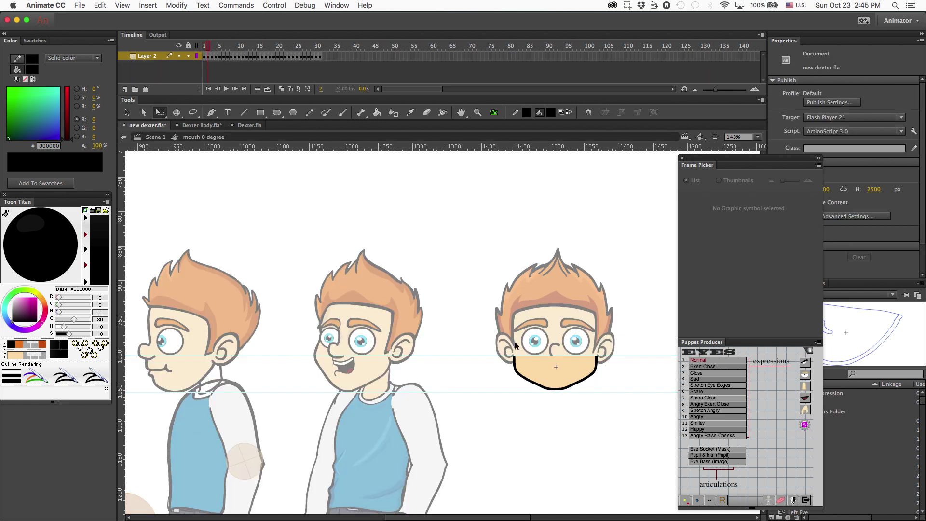
left_click(215, 57)
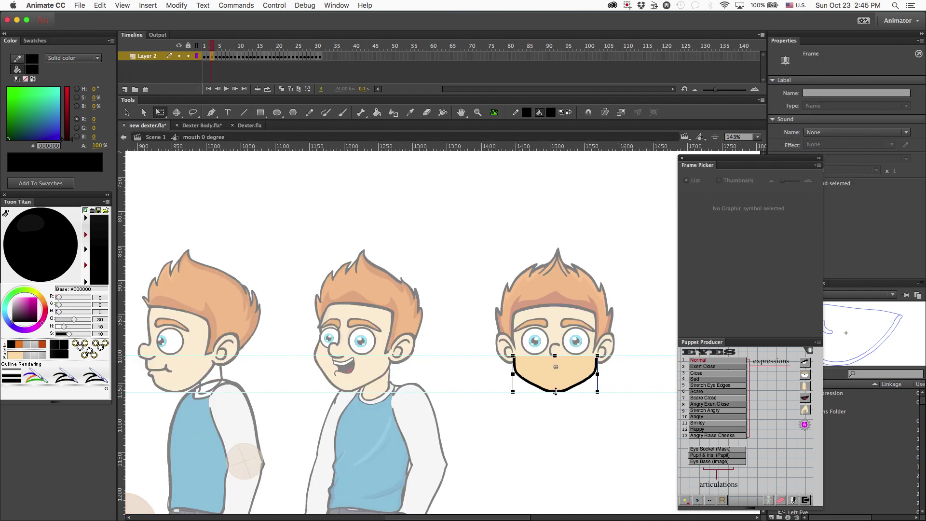
double_click(611, 243)
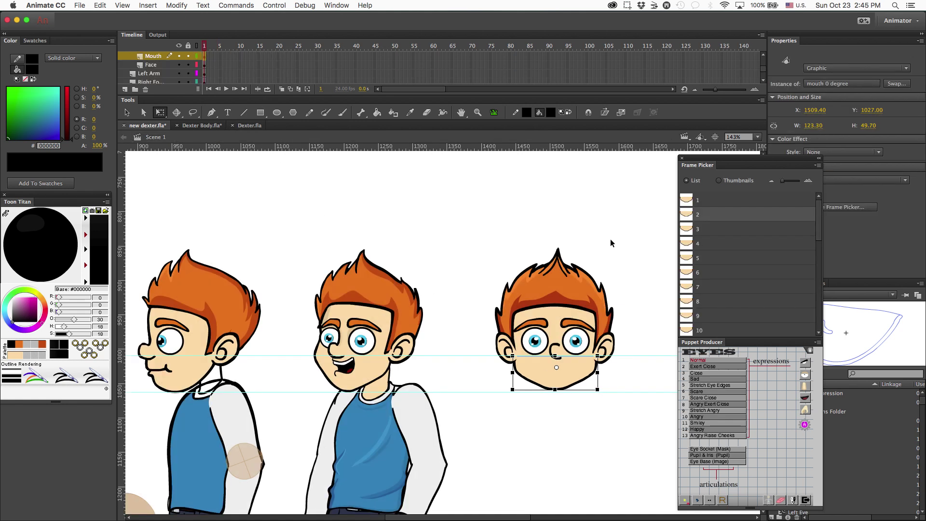
Clear the cyan guides and pan left until the side-view Dexter is in view.
left_click_drag(487, 392, 470, 387)
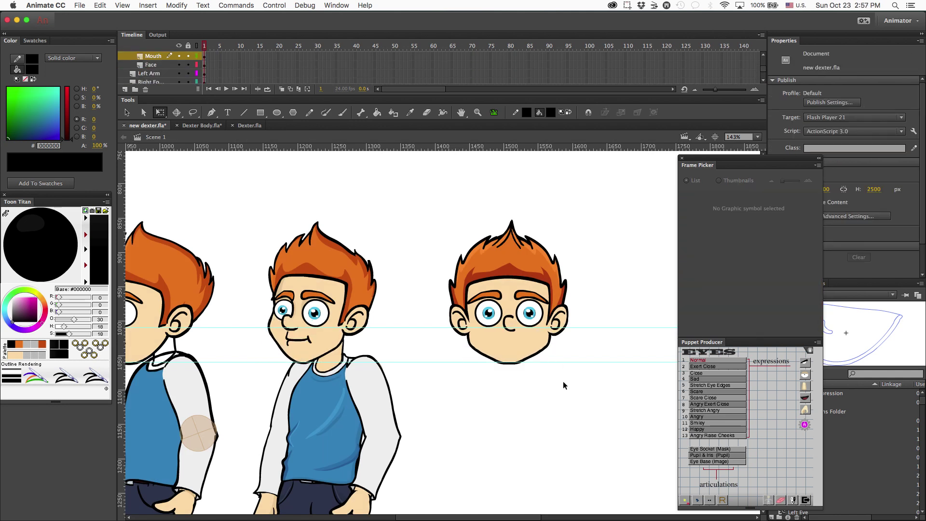
key("super+semicolon")
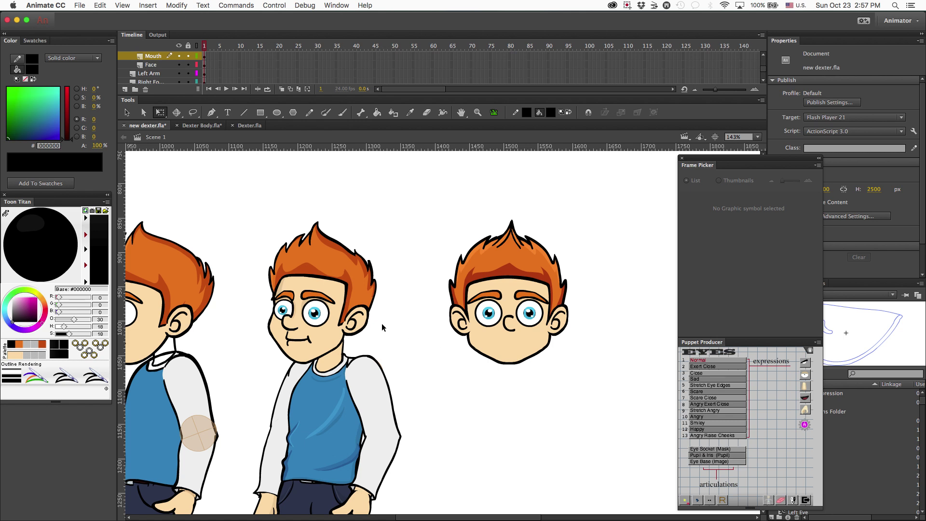
key("h")
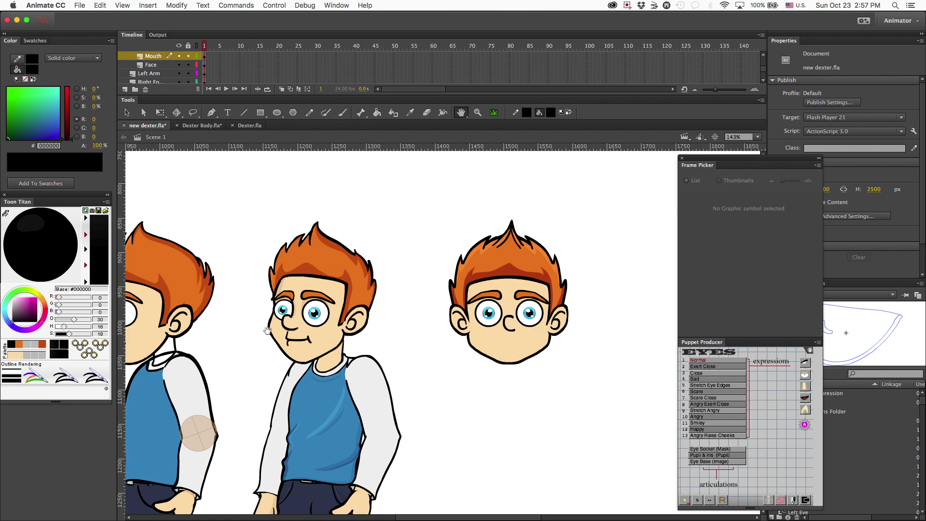
left_click_drag(268, 330, 446, 347)
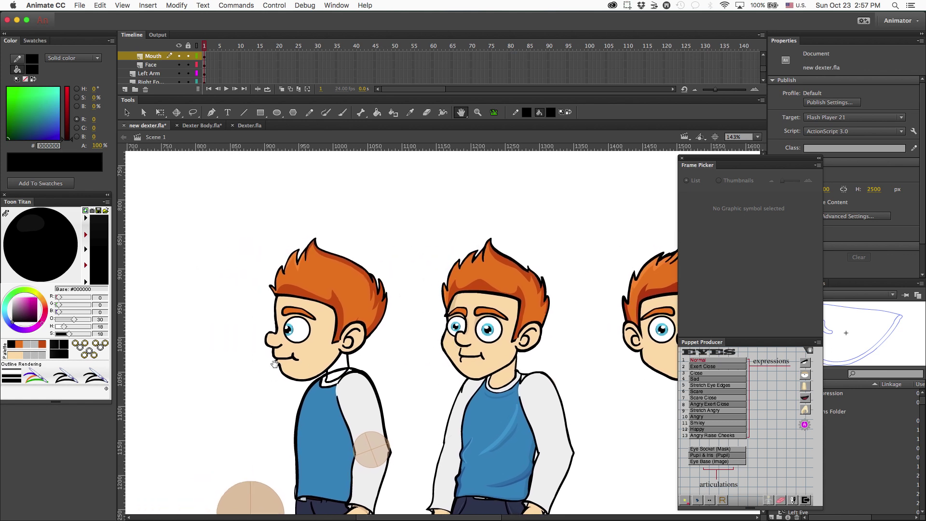
Inspect the side-view and middle mouths, pan back, and enter the Mouth 270 symbol.
key("v")
left_click(303, 382)
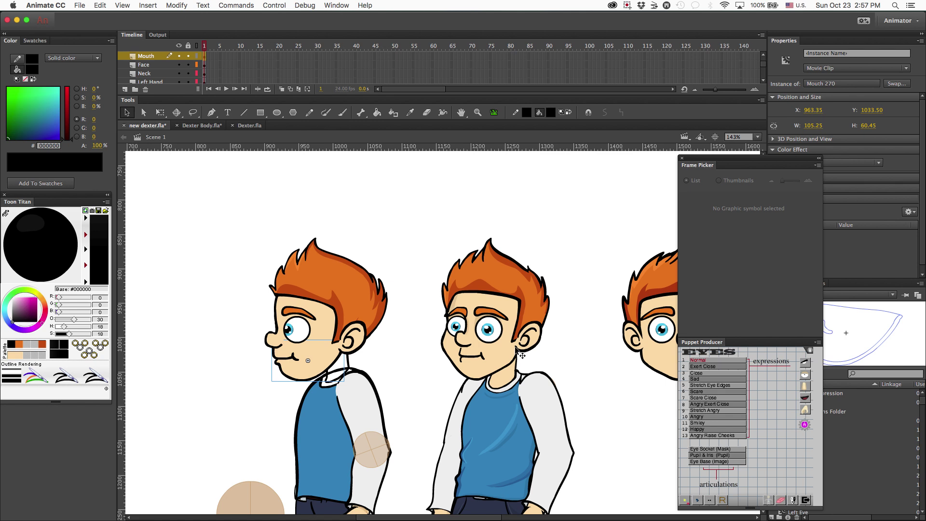
left_click(468, 376)
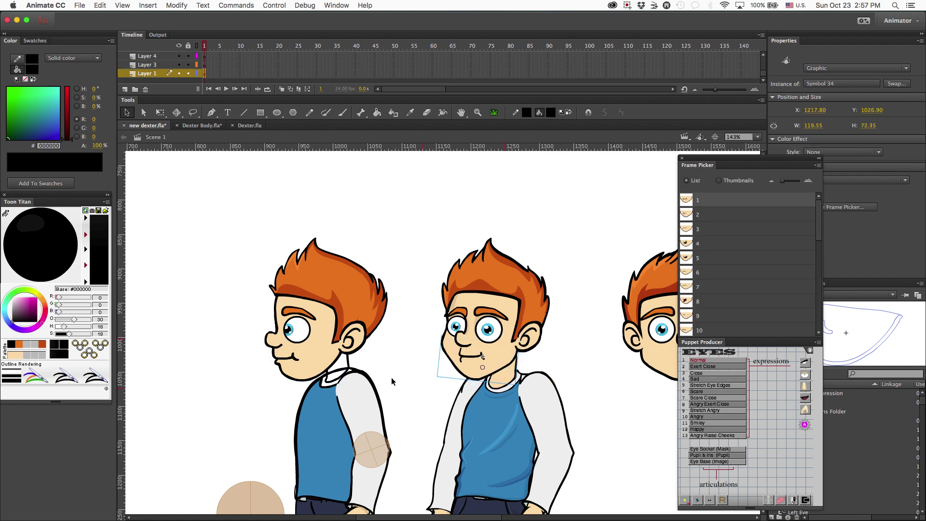
left_click(425, 376)
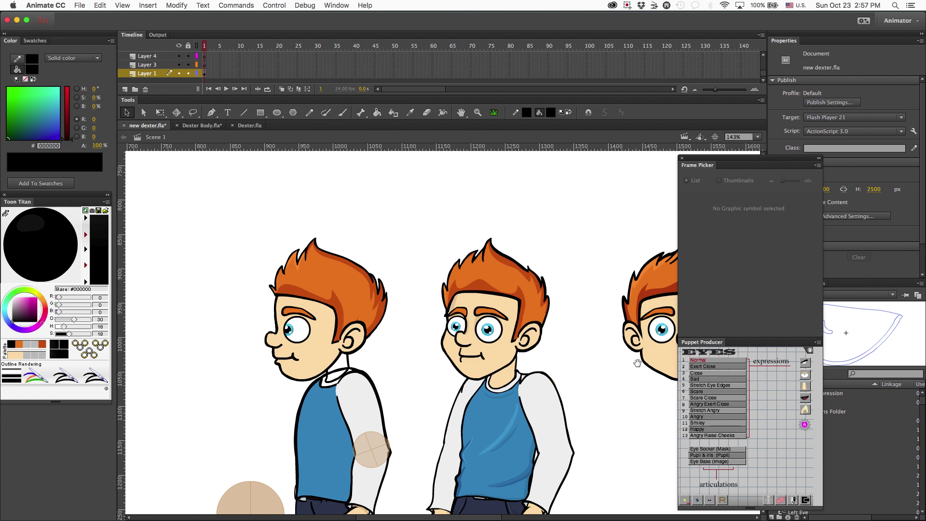
key("h")
left_click_drag(637, 363, 436, 376)
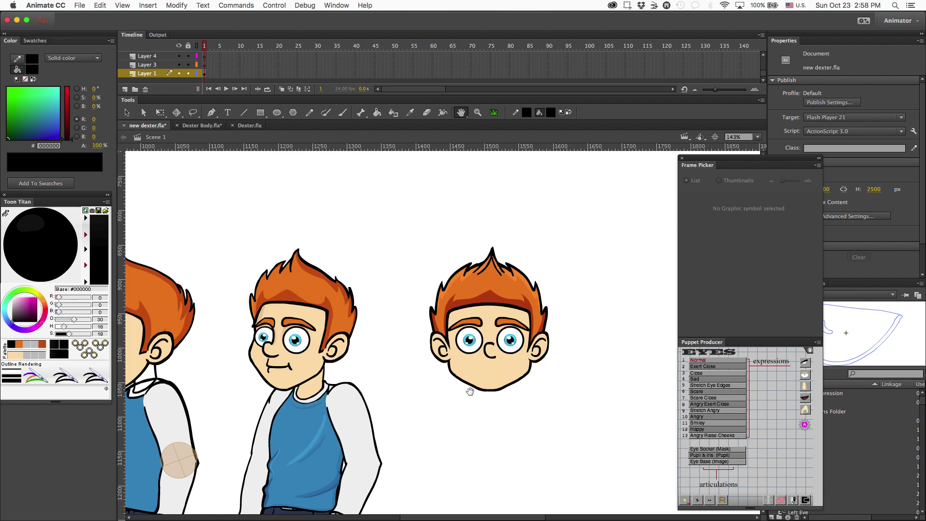
left_click_drag(259, 385, 414, 384)
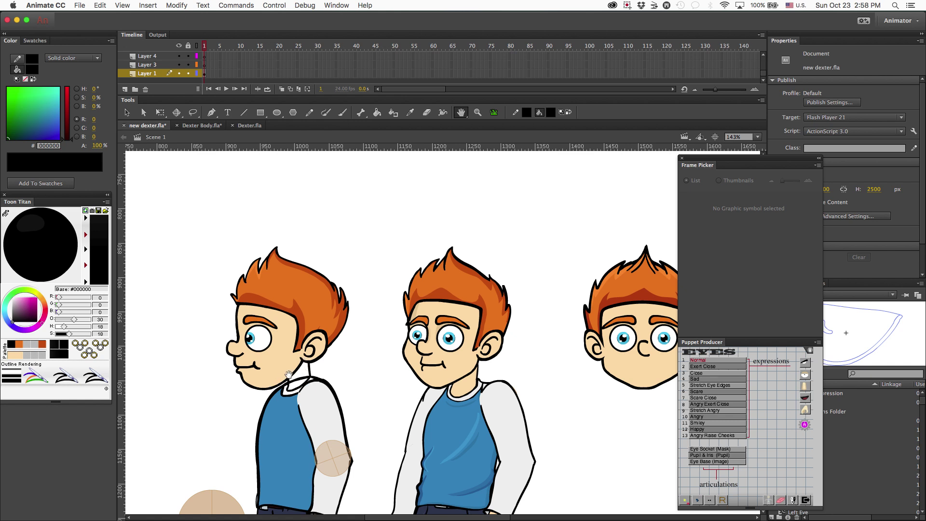
key("v")
double_click(273, 375)
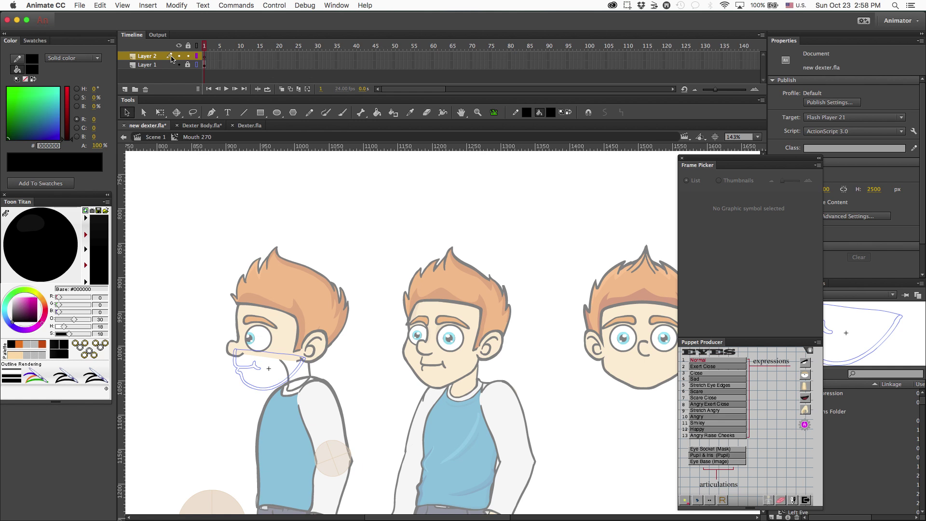
Brush a black stroke down the side-view chin on Layer 2 and drag a guide to the chin.
key("b")
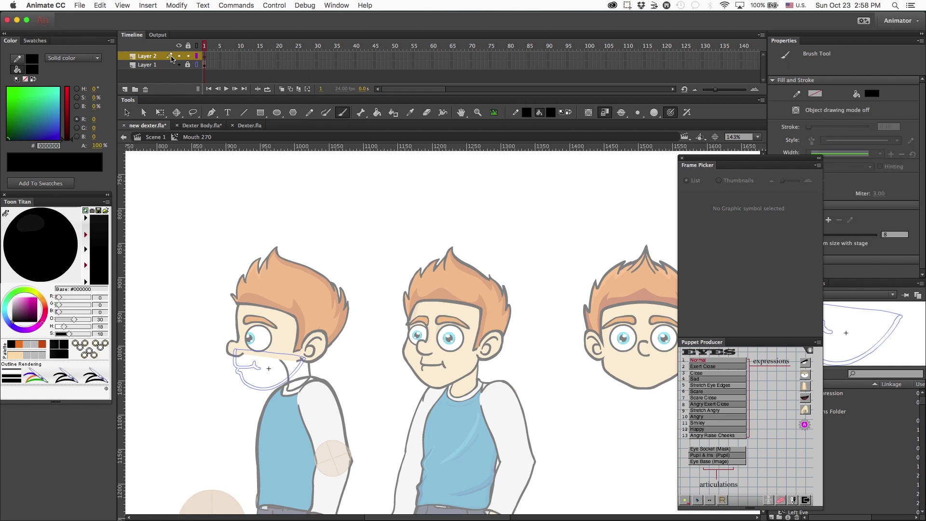
left_click(305, 359)
key("cmd+z")
left_click(197, 65)
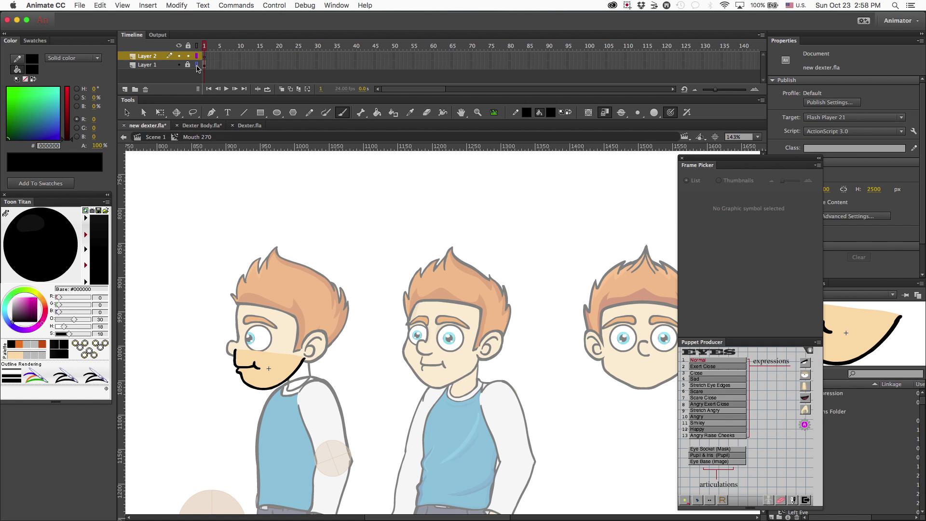
left_click(197, 66)
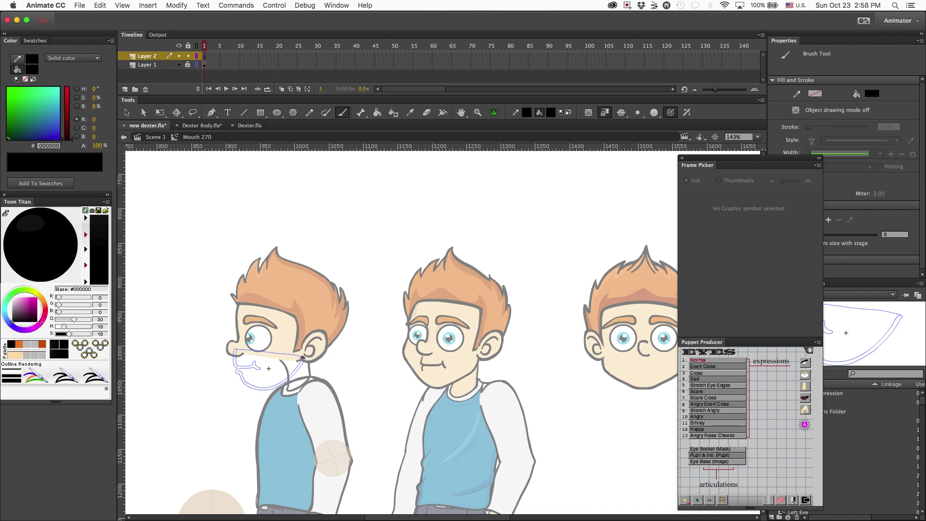
mouse_move(303, 357)
left_mouse_down()
mouse_move(297, 376)
mouse_move(273, 384)
left_mouse_up()
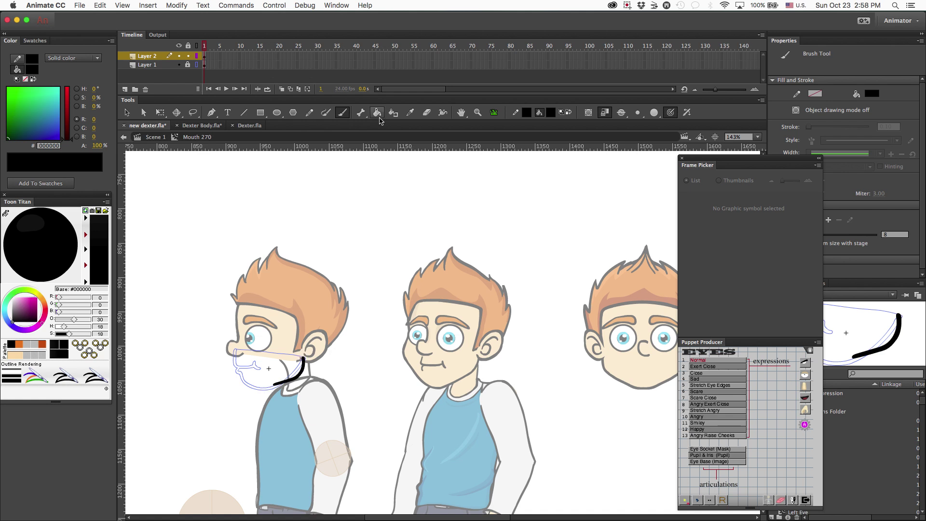
mouse_move(358, 150)
left_mouse_down()
mouse_move(368, 313)
mouse_move(359, 373)
left_mouse_up()
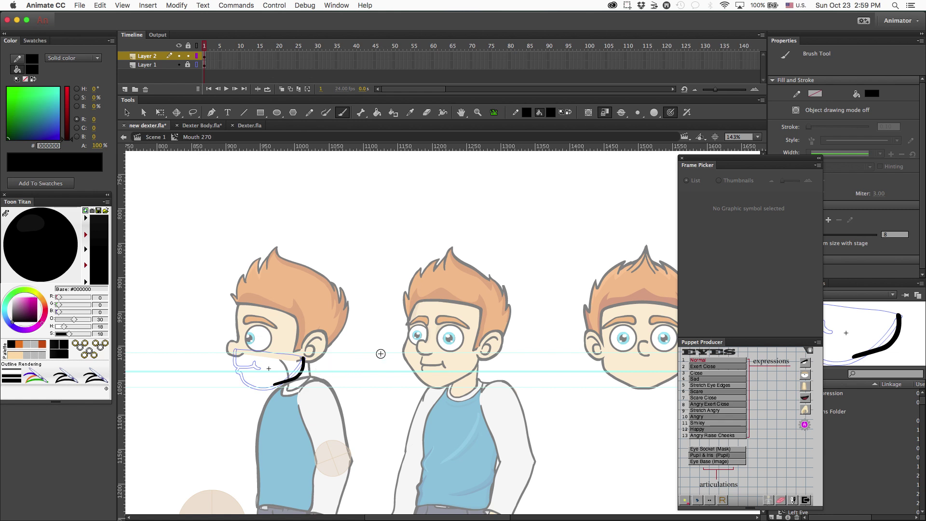
Clear all guides and place a new horizontal guide just below the jawline.
left_click(124, 5)
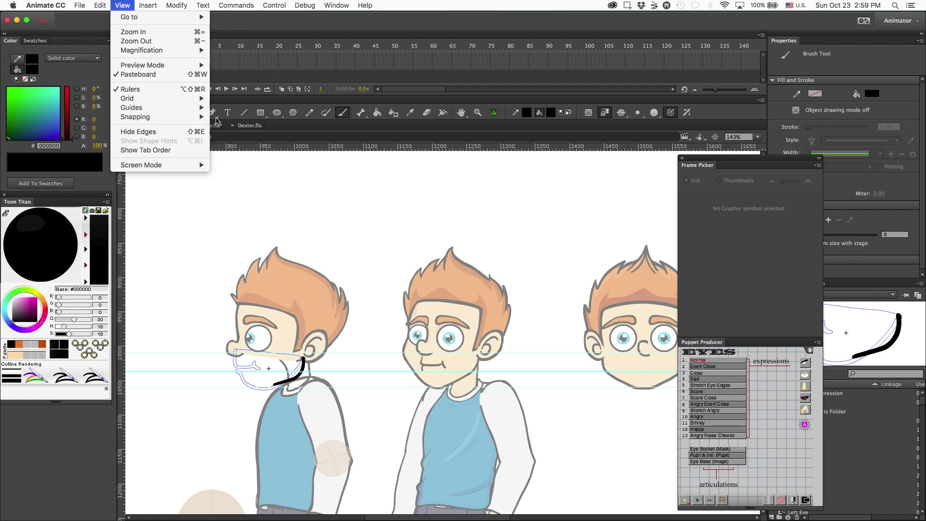
mouse_move(193, 107)
left_click(245, 143)
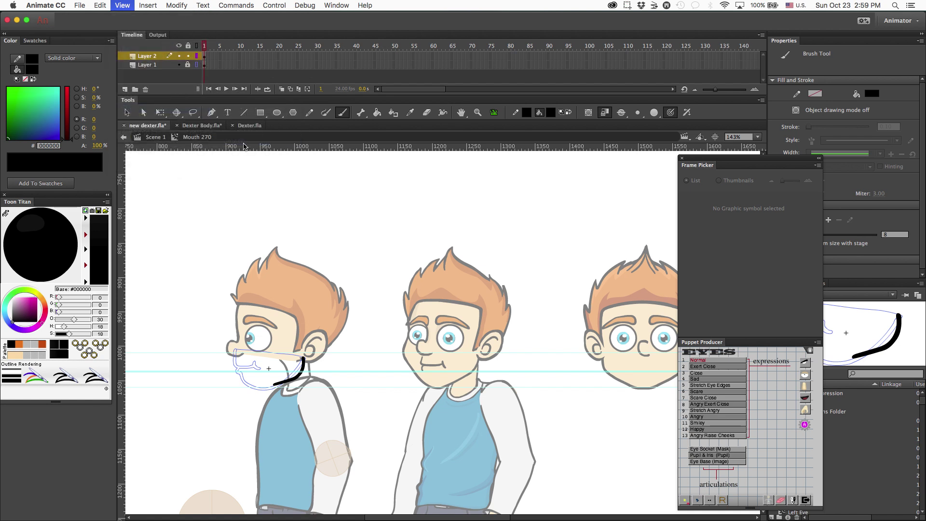
left_click_drag(307, 147, 304, 374)
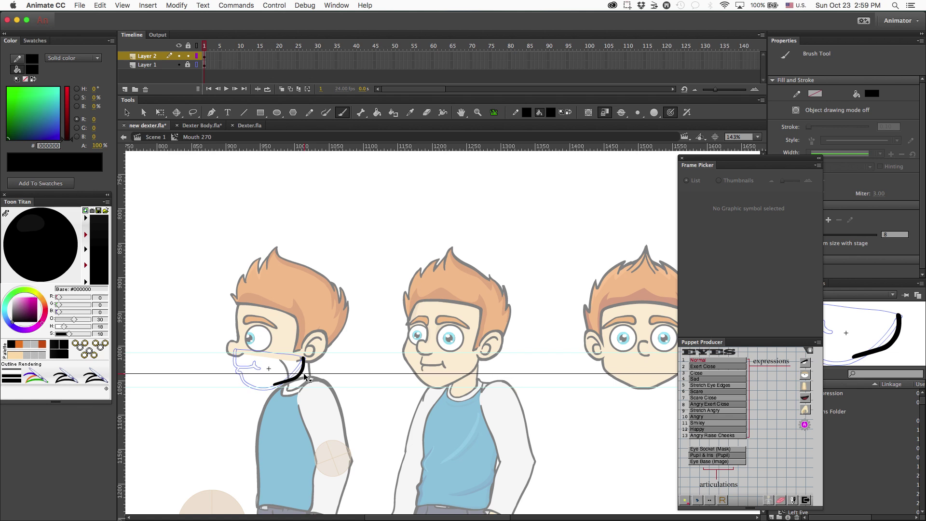
left_click_drag(304, 373, 305, 374)
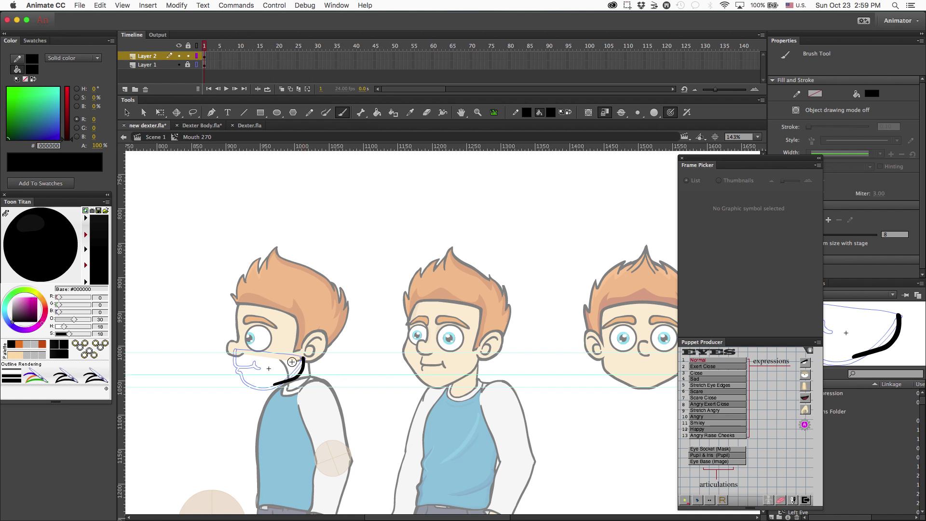
Shorten the black chin stroke vertically with Free Transform and inspect its neck fragments.
key("v")
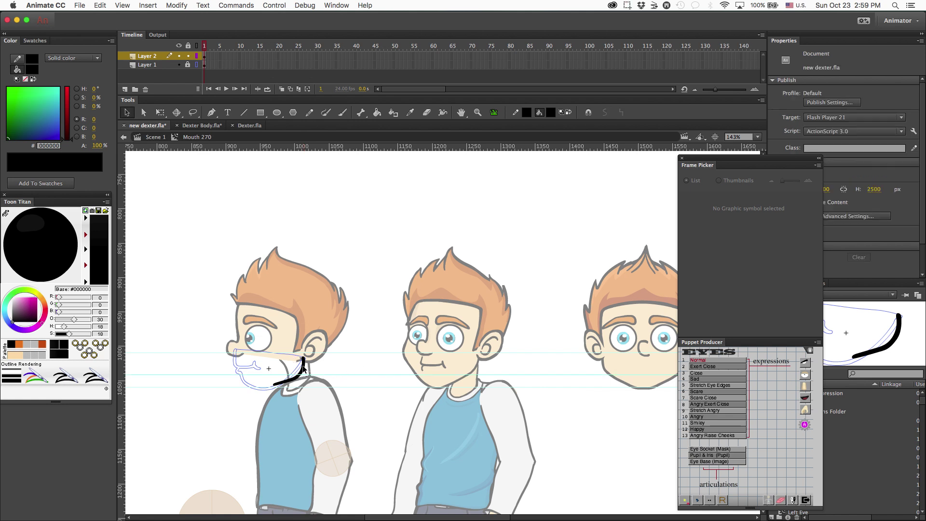
left_click(303, 367)
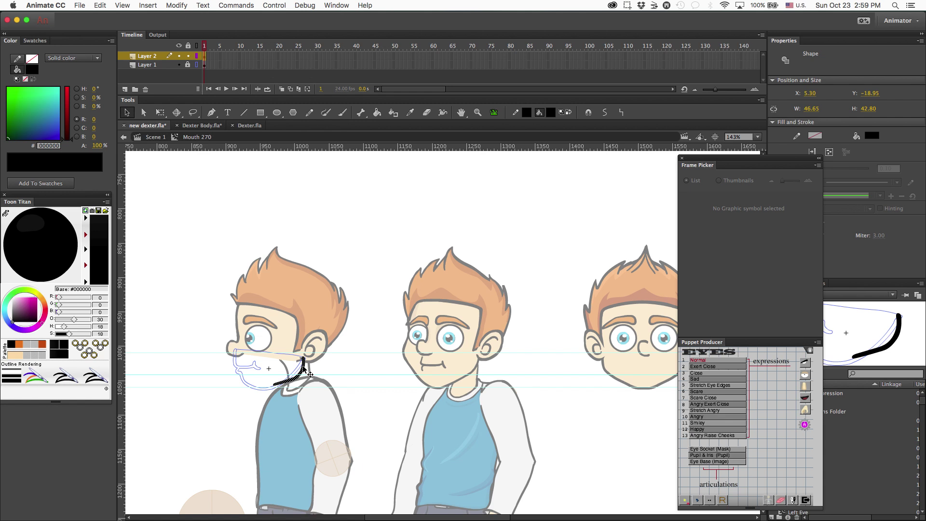
key("q")
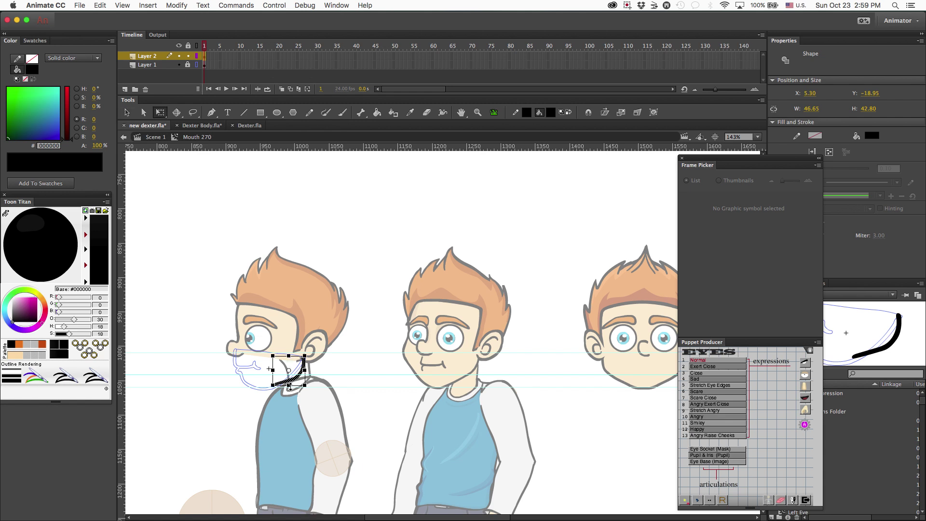
left_click_drag(289, 387, 288, 379)
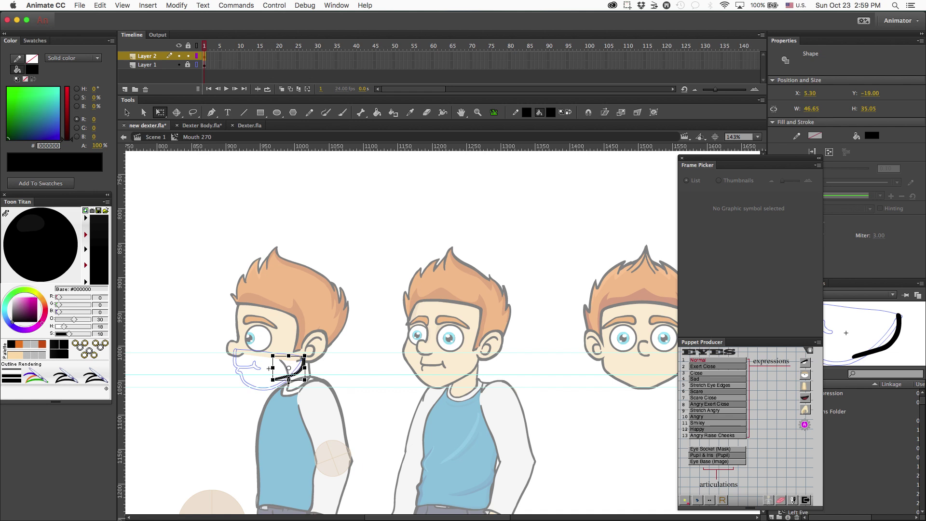
left_click(274, 367)
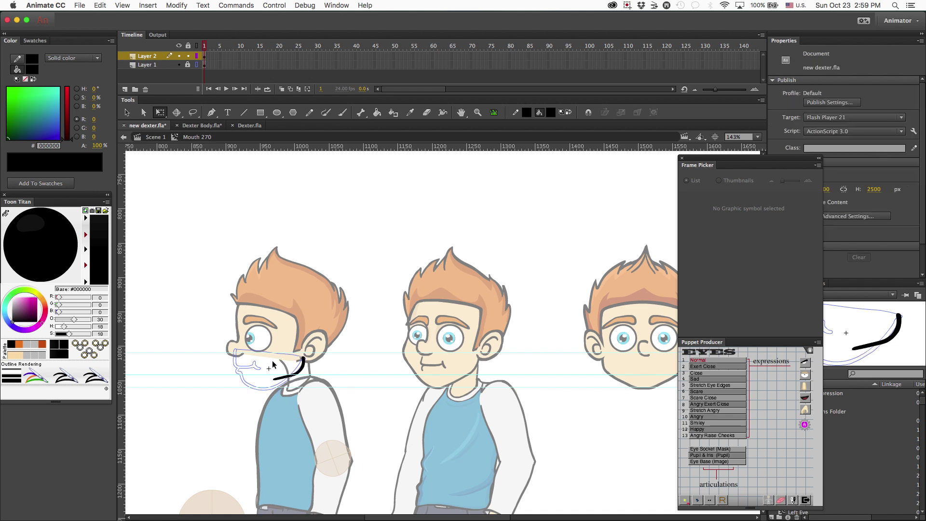
left_click_drag(266, 366, 291, 416)
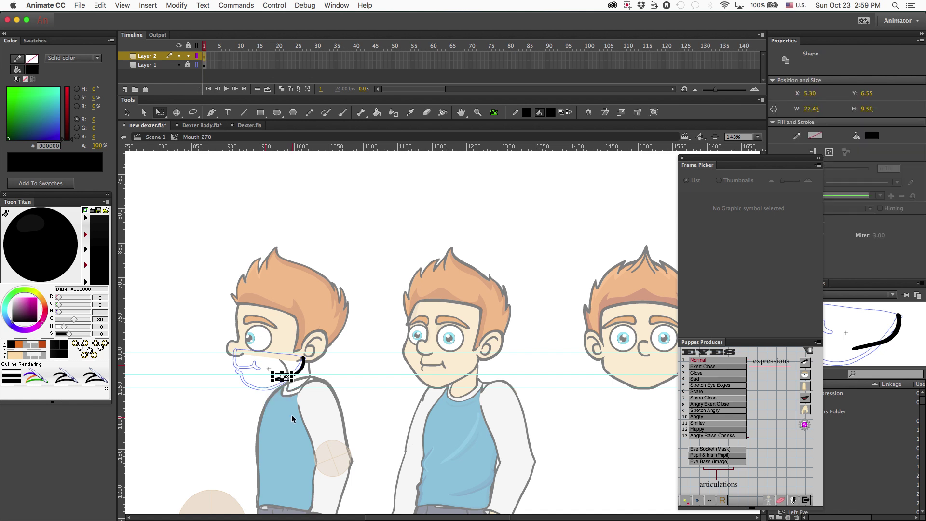
left_click(291, 414)
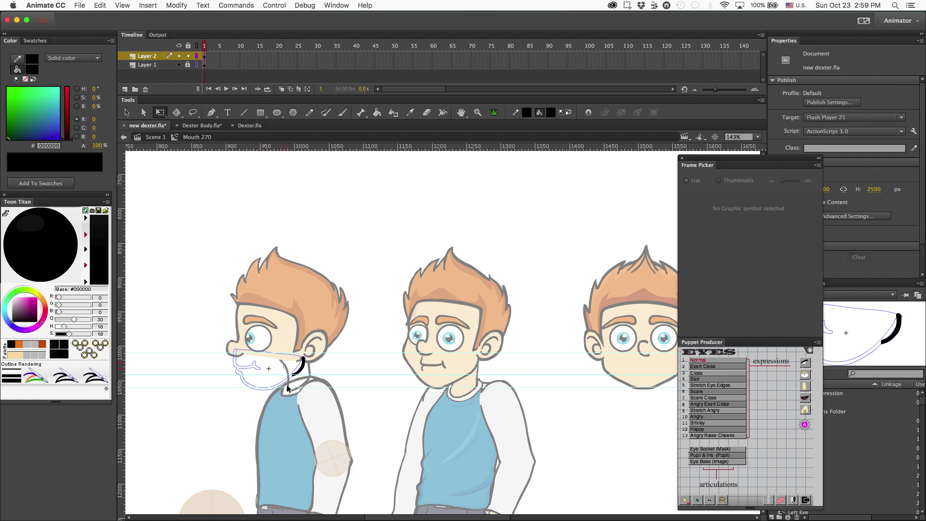
left_click_drag(292, 405, 293, 407)
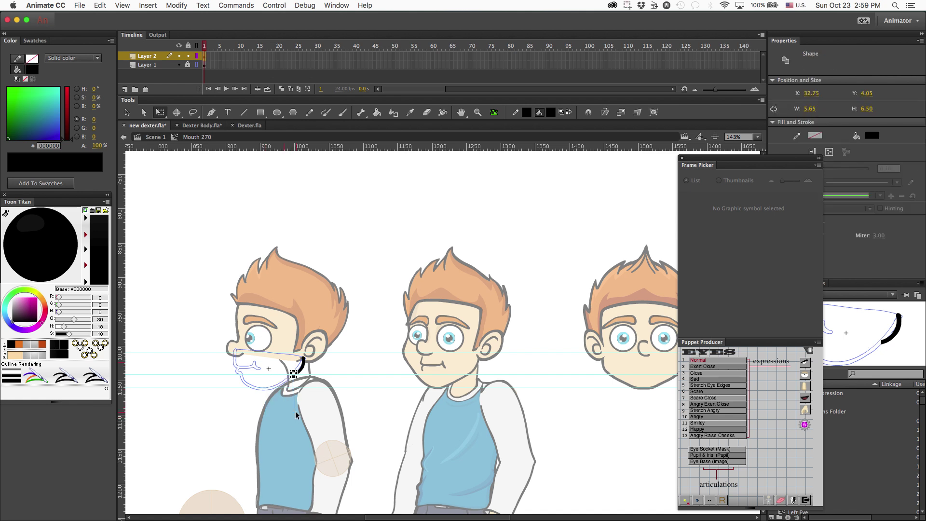
left_click(294, 411)
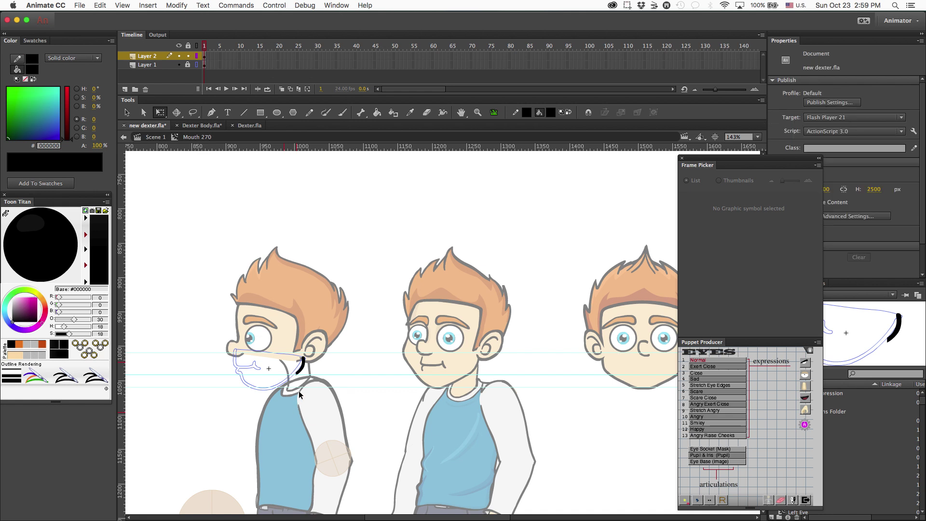
Repaint the jawline as a single brush stroke from below the ear to the chin.
key("b")
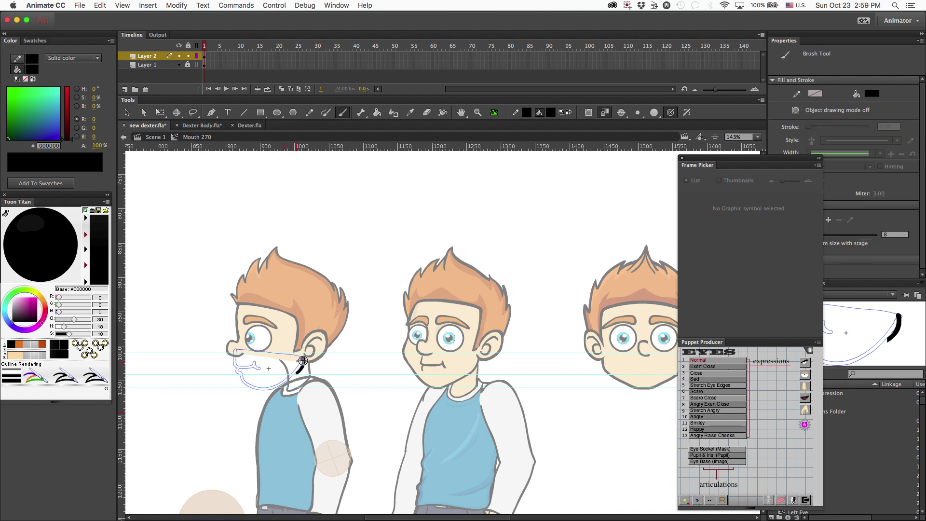
left_click_drag(297, 373, 294, 377)
key("cmd+z")
mouse_move(304, 357)
left_mouse_down()
mouse_move(288, 382)
mouse_move(252, 389)
left_mouse_up()
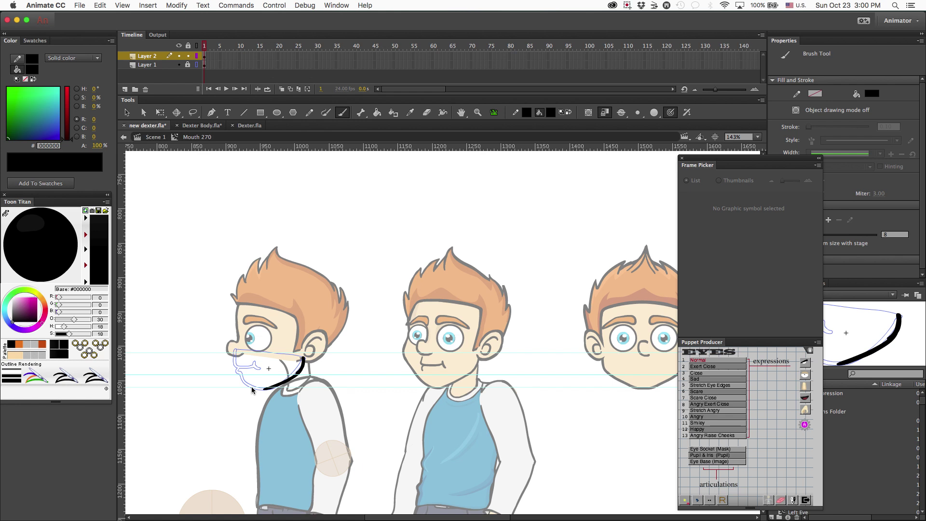
key("v")
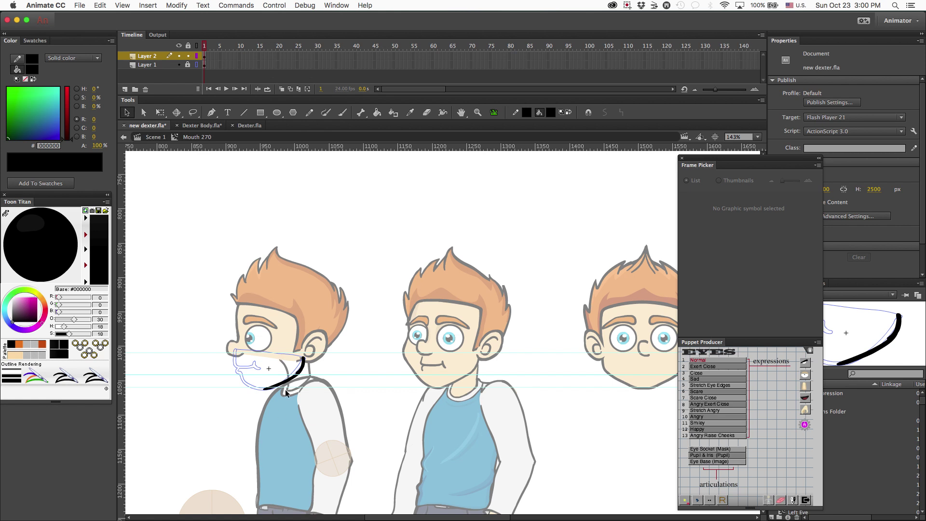
left_click(287, 385)
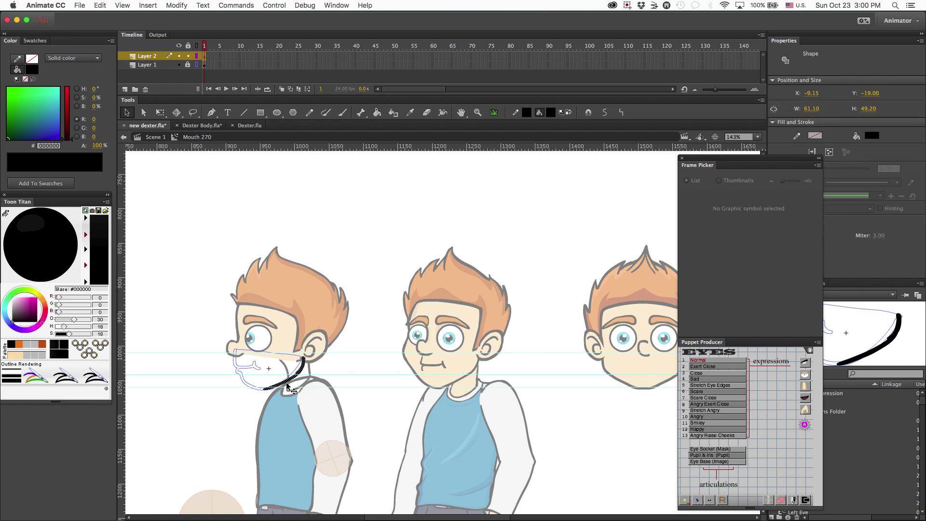
left_click(287, 387)
Show Layer 1 in full colour, unlock it, then try erasing the jaw outline and undo it.
left_click(197, 66)
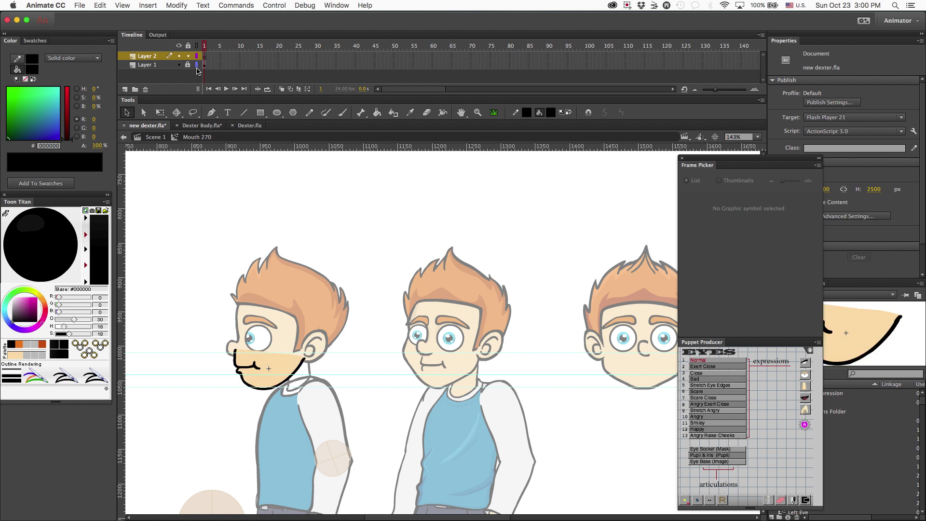
left_click(188, 65)
key("e")
mouse_move(307, 356)
left_mouse_down()
mouse_move(288, 381)
mouse_move(303, 361)
left_mouse_up()
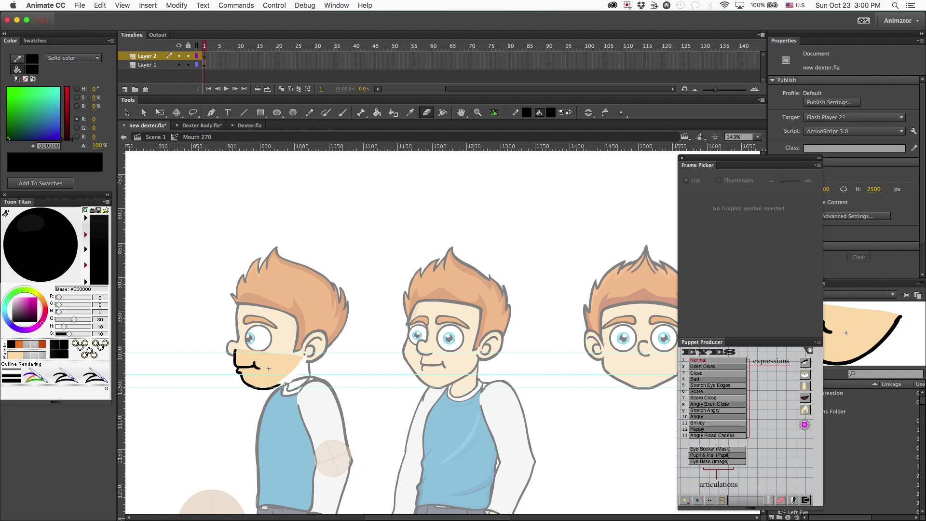
left_click_drag(282, 384, 304, 347)
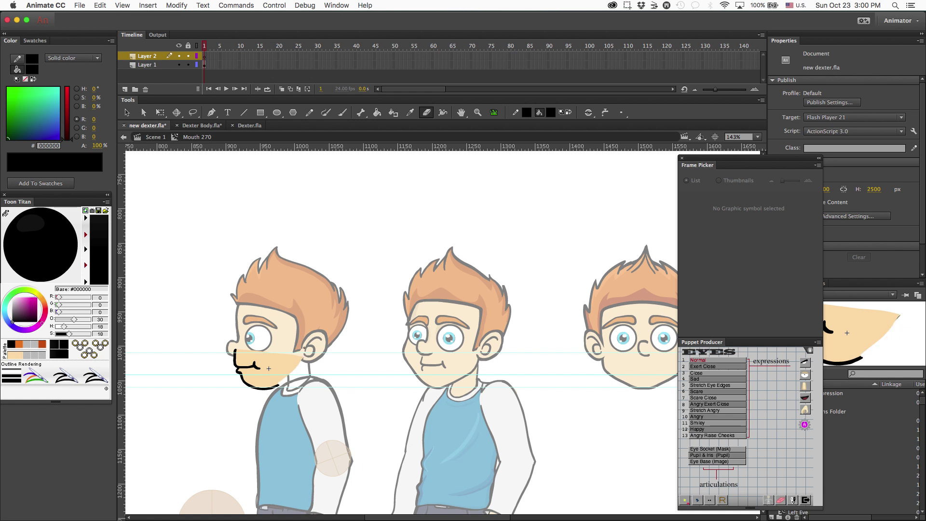
key("ctrl+z")
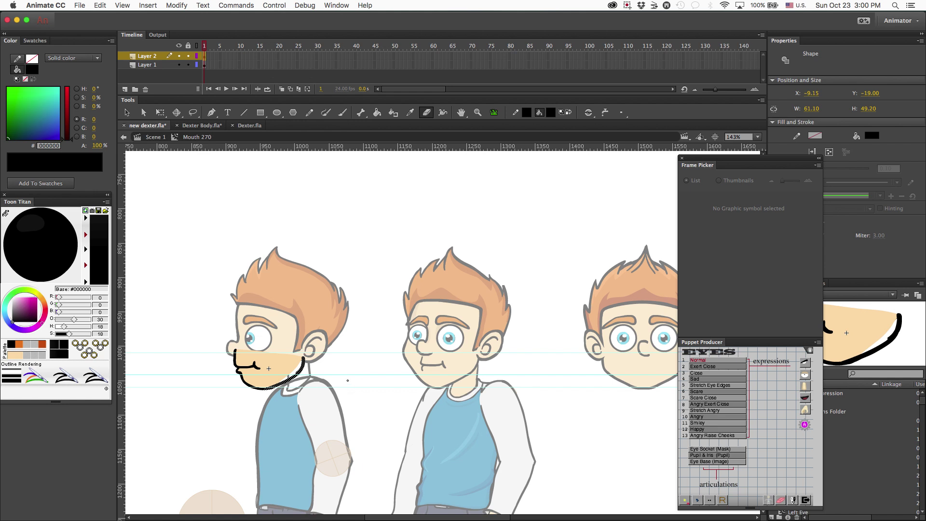
With Paint Bucket active, select Layer 2, then Layer 1's mouth fill and jaw stroke.
key("v")
left_click(344, 365)
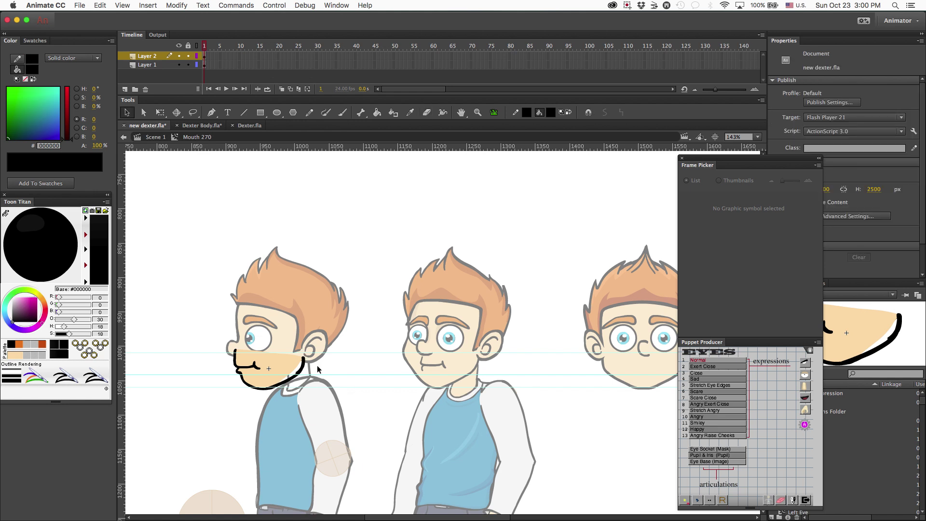
key("k")
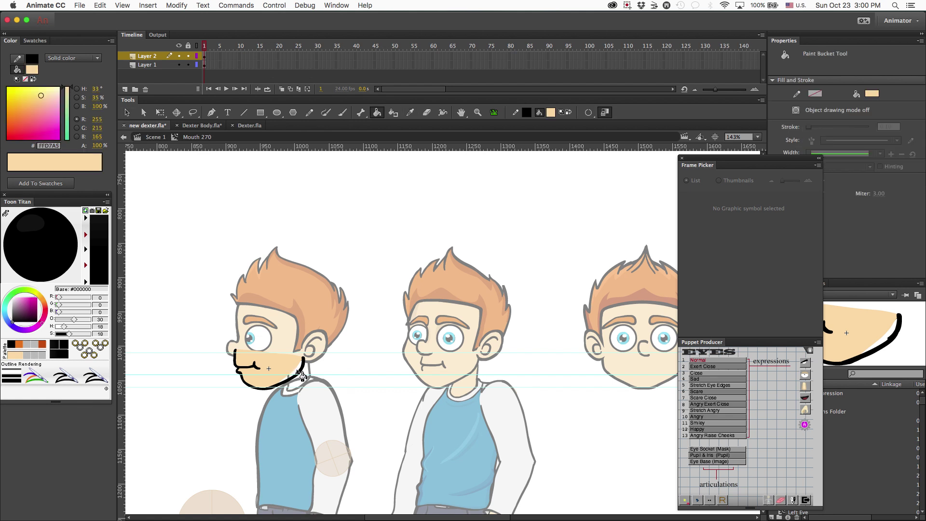
left_click(153, 56)
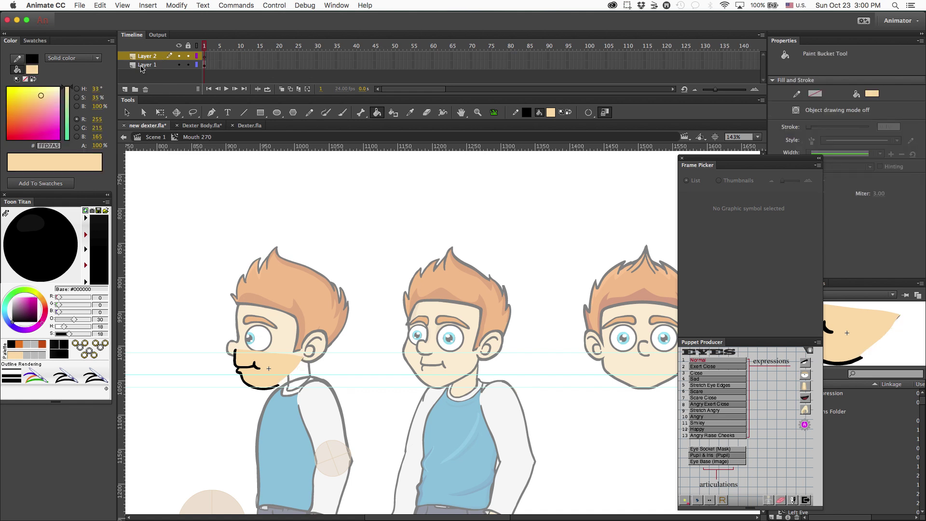
left_click(141, 69)
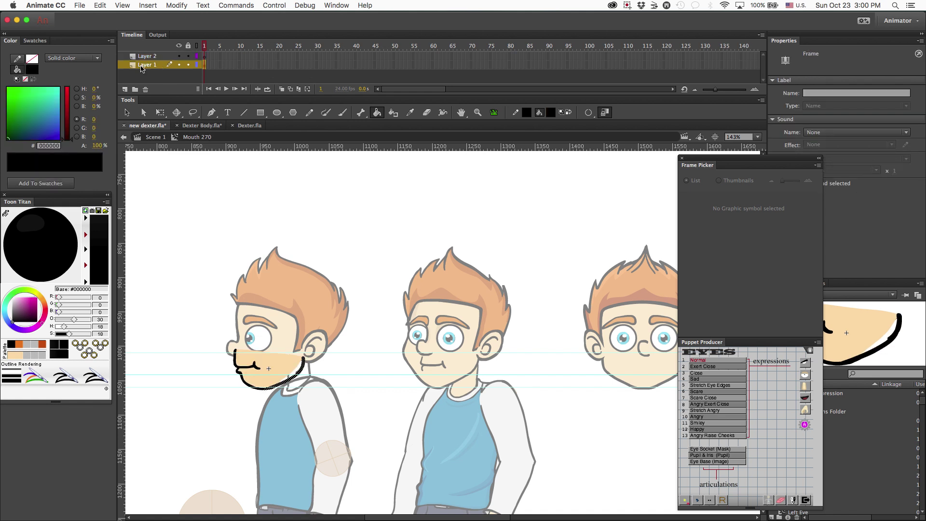
left_click(298, 374)
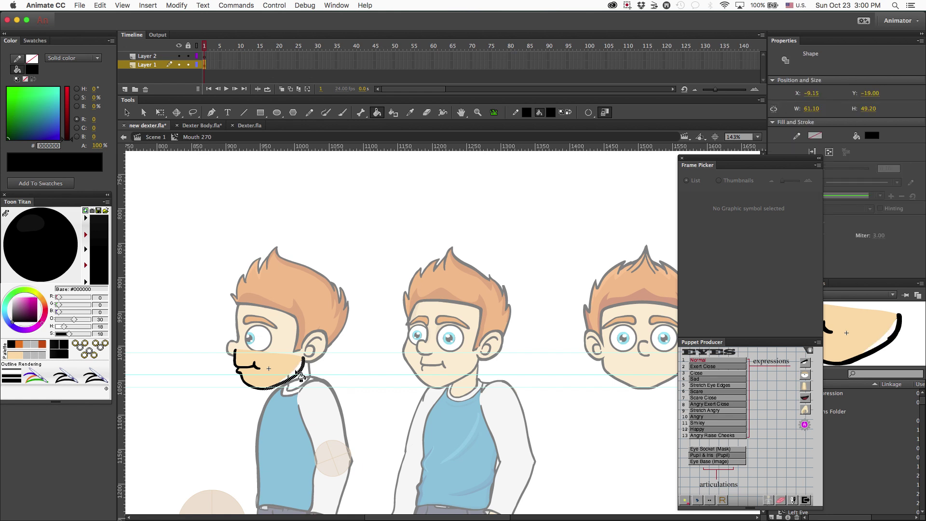
Sample the beige skin colour onto the jaw, undo it, then pick up beige again.
key("i")
left_click(293, 368)
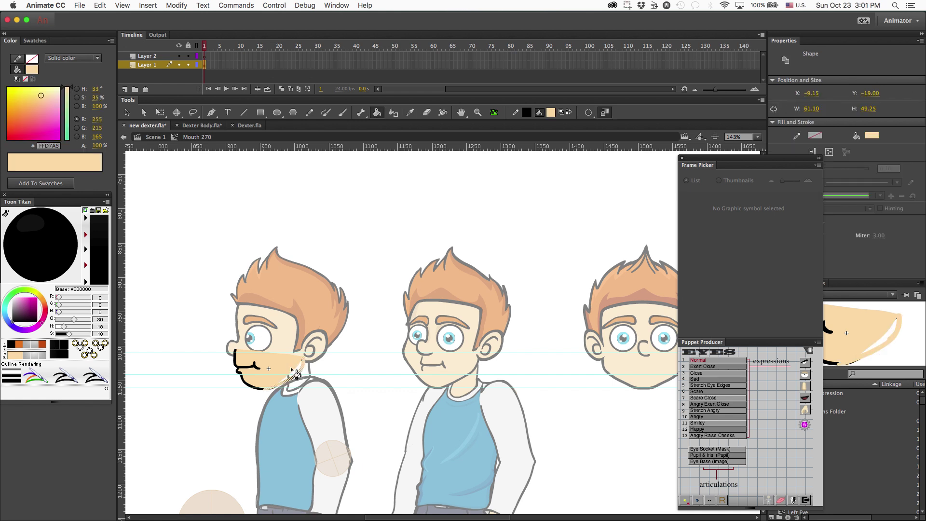
key("cmd+z")
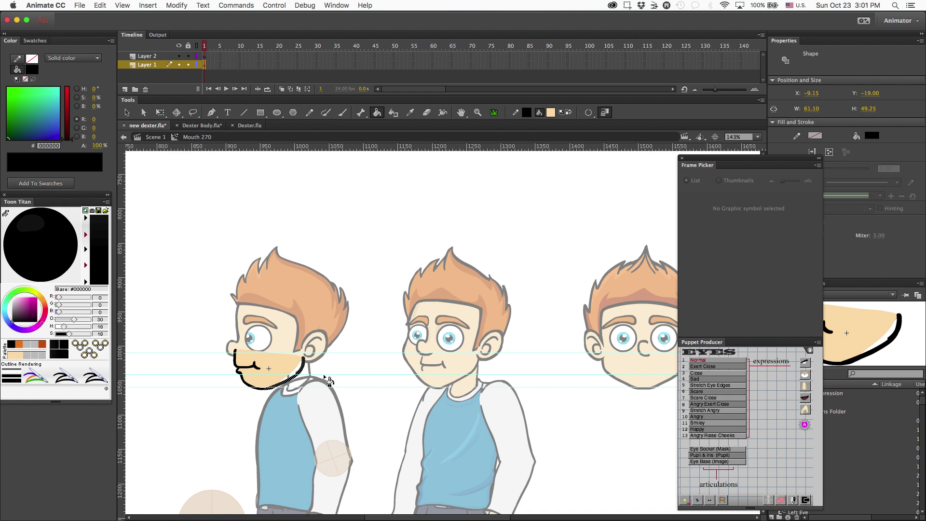
key("v")
left_click(325, 372)
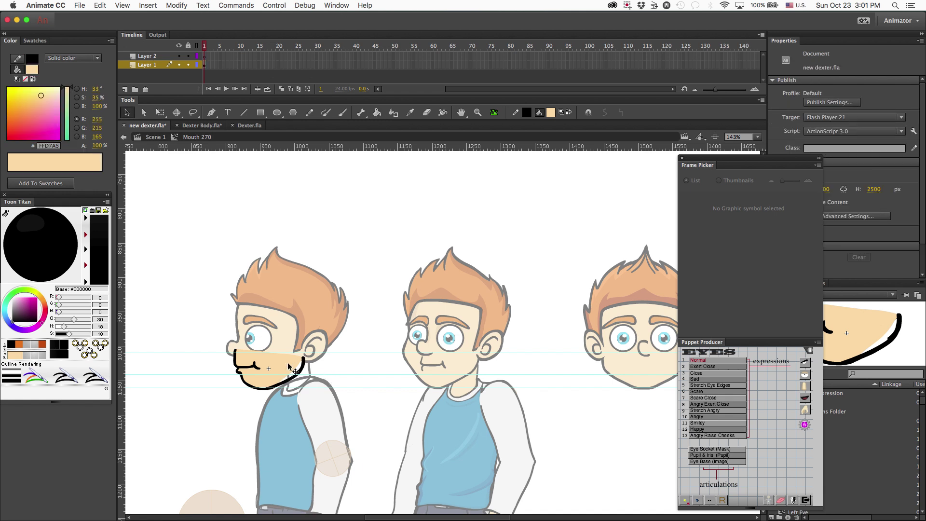
key("i")
left_click(291, 362)
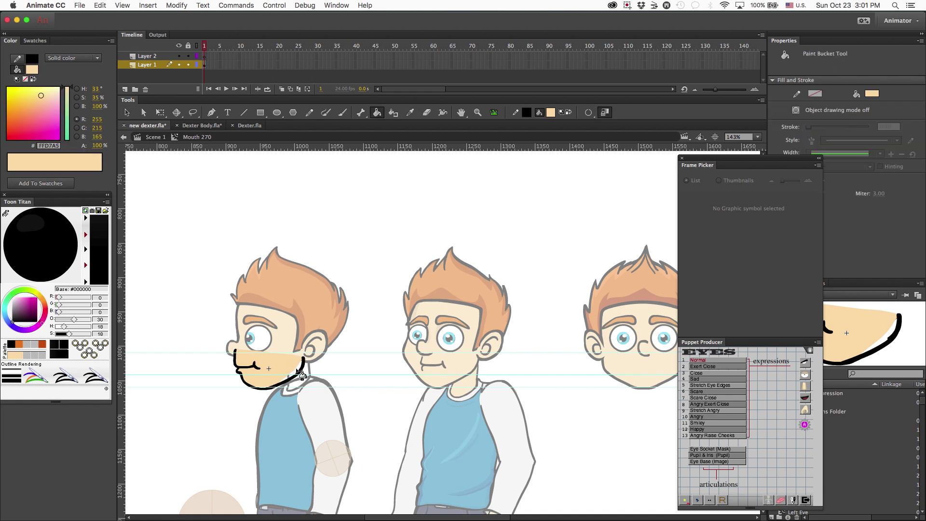
Zoom in on the top of the jaw stroke and lasso away its rough sliver.
key("z")
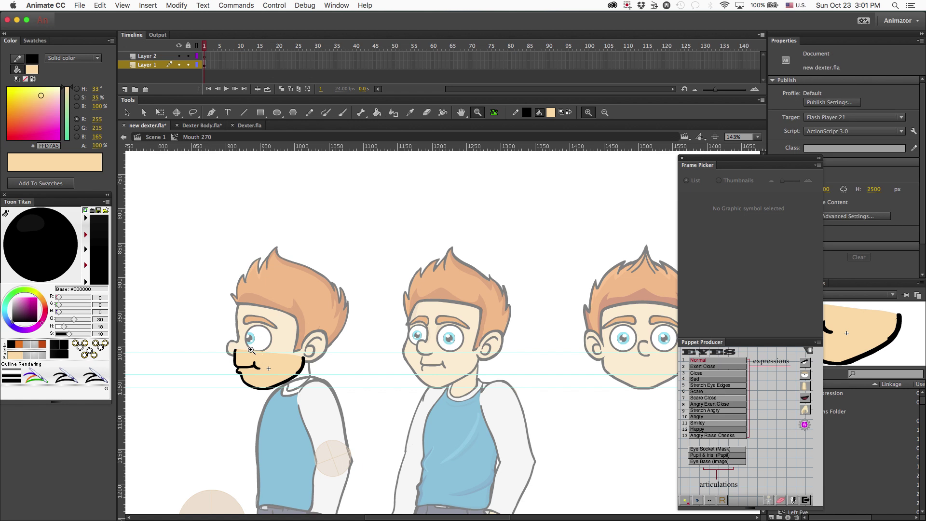
left_click_drag(260, 349, 357, 428)
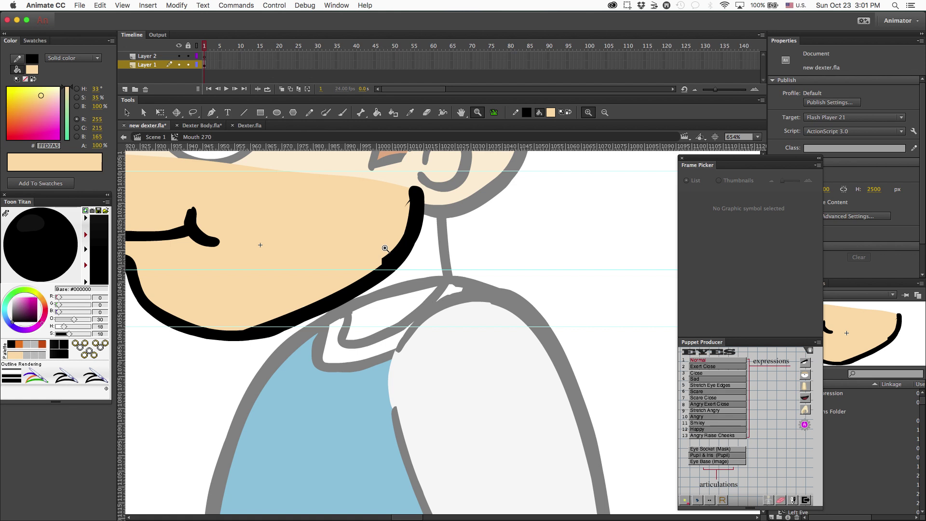
left_click(477, 223)
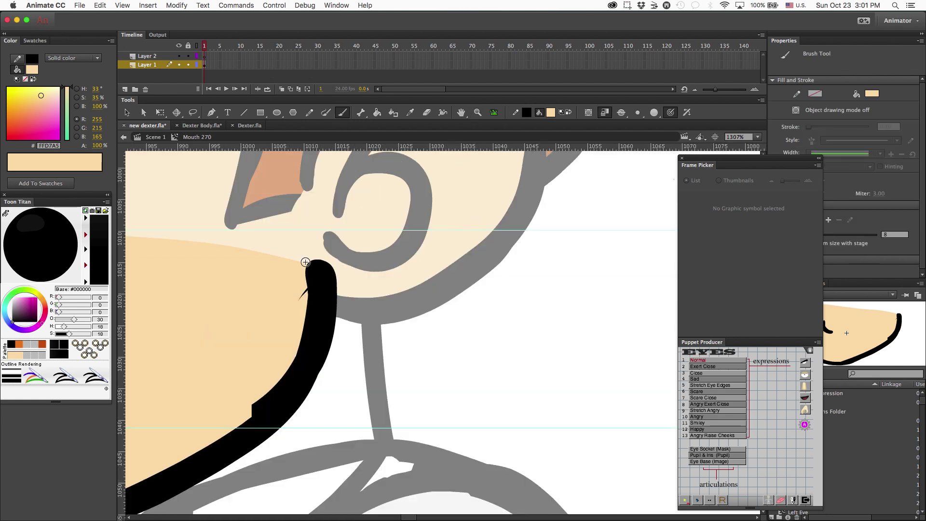
key("v")
key("l")
mouse_move(295, 354)
left_mouse_down()
mouse_move(325, 362)
mouse_move(351, 262)
left_mouse_up()
key("b")
Zoom back out to the whole character and return to the Selection tool.
key("super+minus")
key("super+minus")
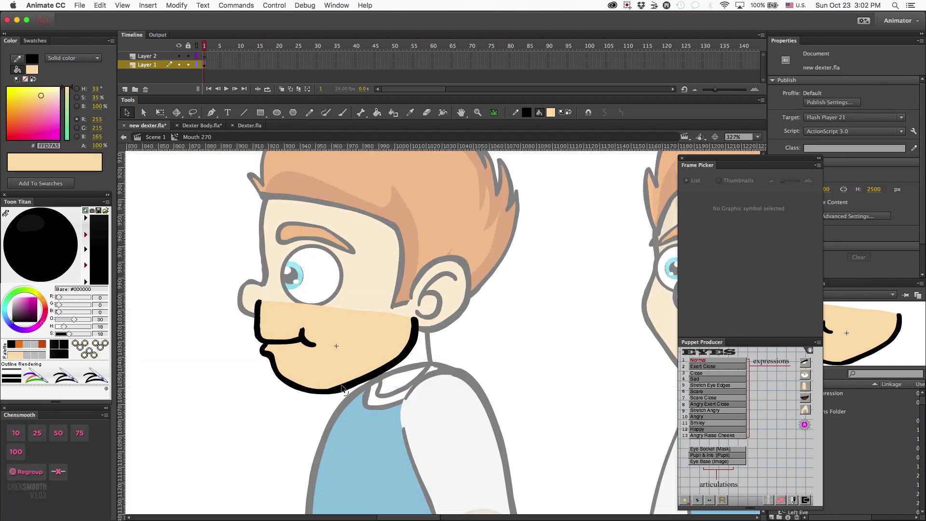
key("super+equal")
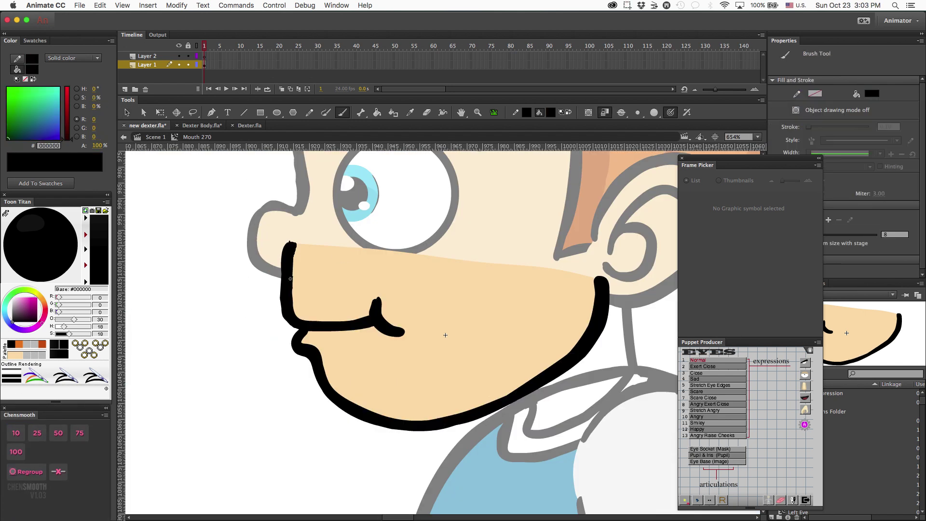
key("v")
key("b")
key("v")
key("e")
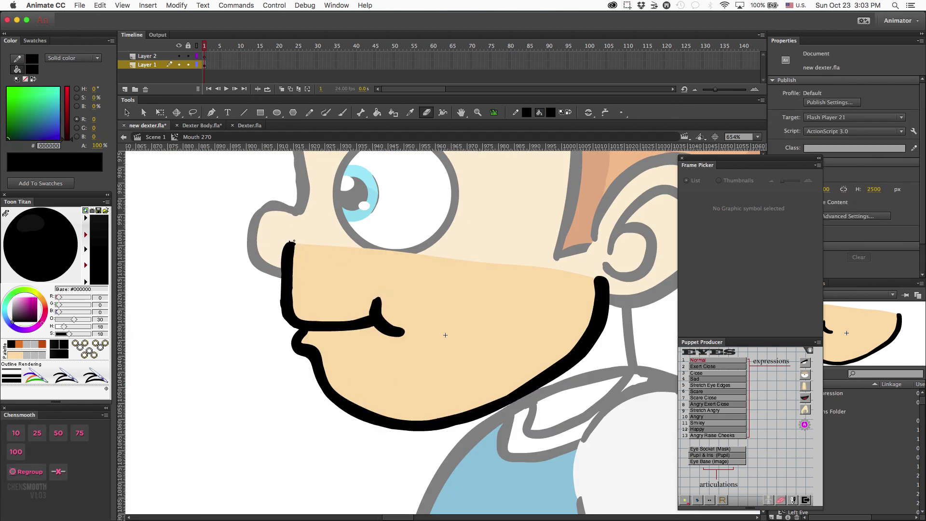
key("super+minus")
key("super+minus")
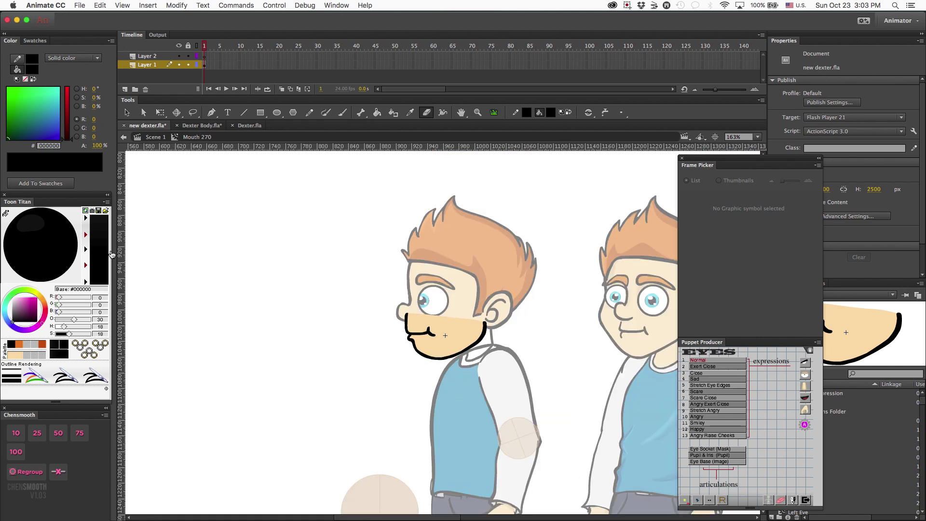
Return to Scene 1, select the side-view Mouth 270 clip and re-enter it for editing.
key("v")
double_click(435, 269)
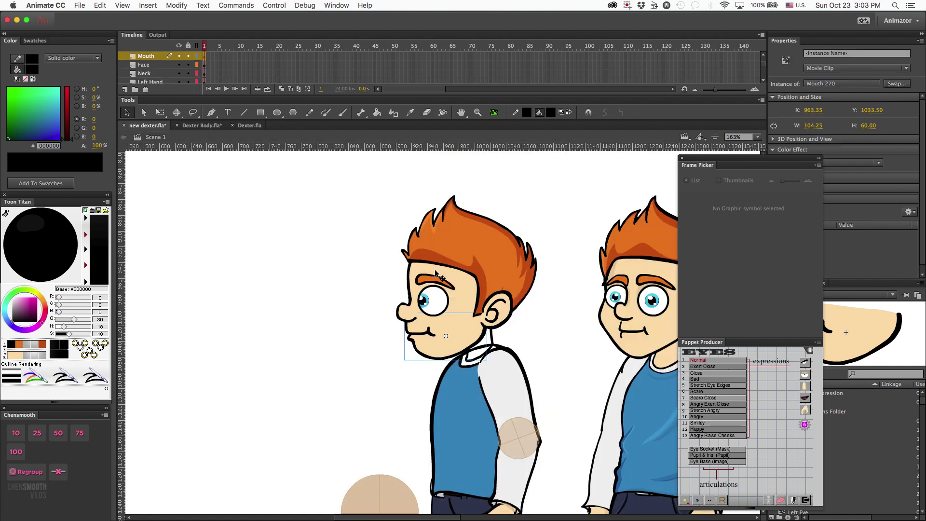
left_click(538, 341)
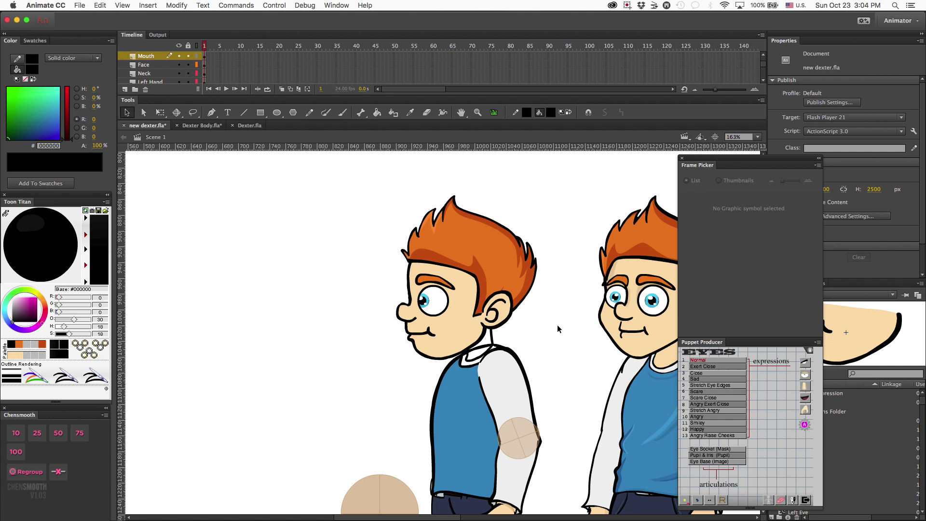
left_click(427, 343)
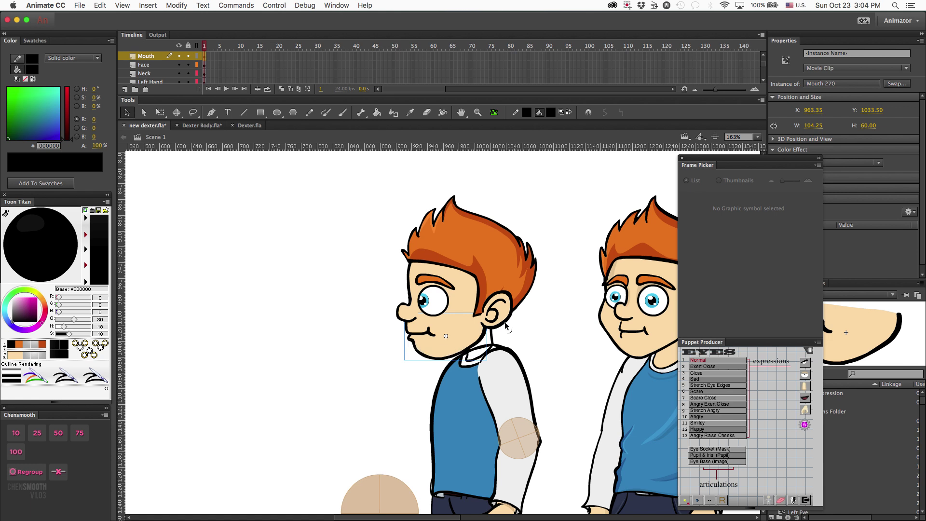
key("super+equal")
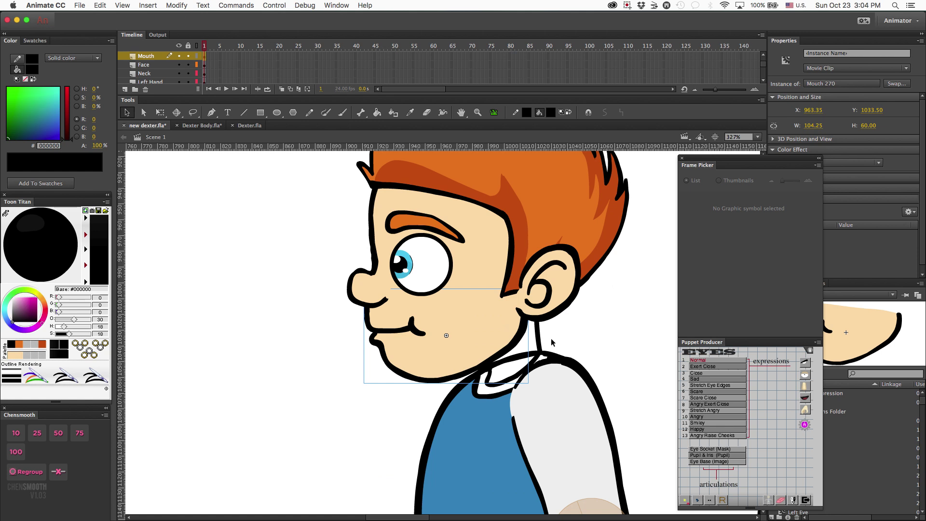
key("super+minus")
key("super+minus")
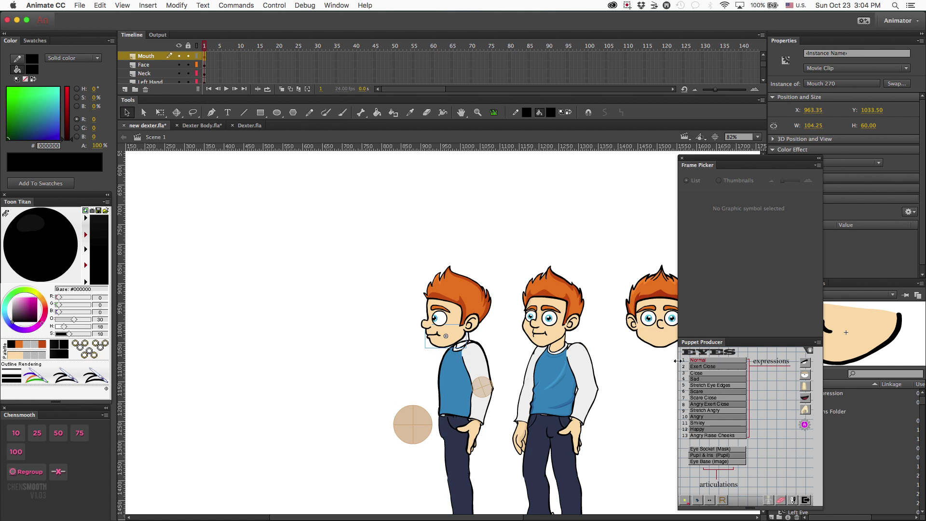
double_click(438, 347)
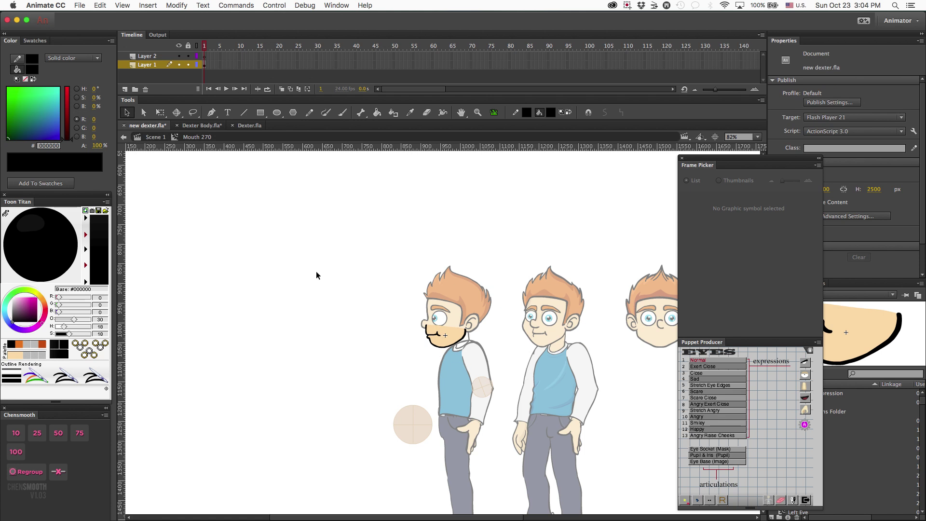
Zoom and pan to the side-view face, make Layer 2 active, and show Layer 1 as outlines.
key("z")
left_click_drag(407, 295, 584, 370)
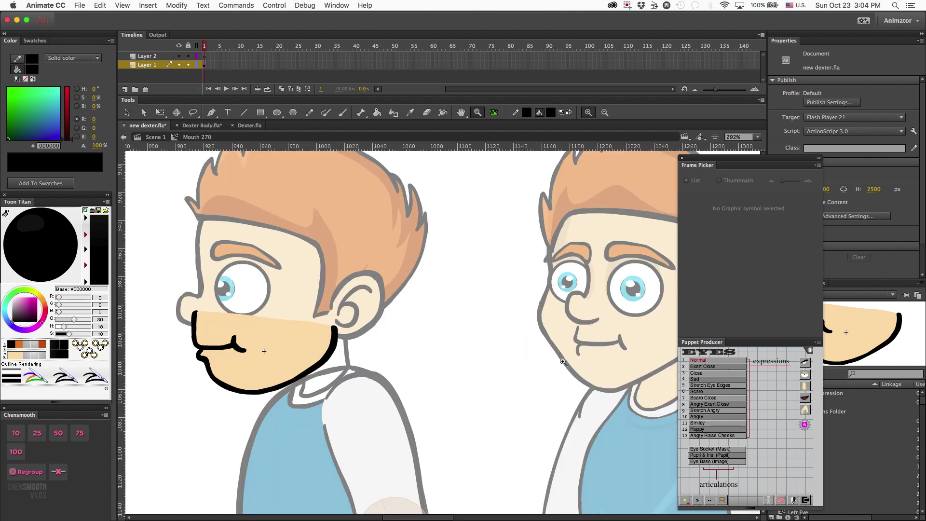
key("h")
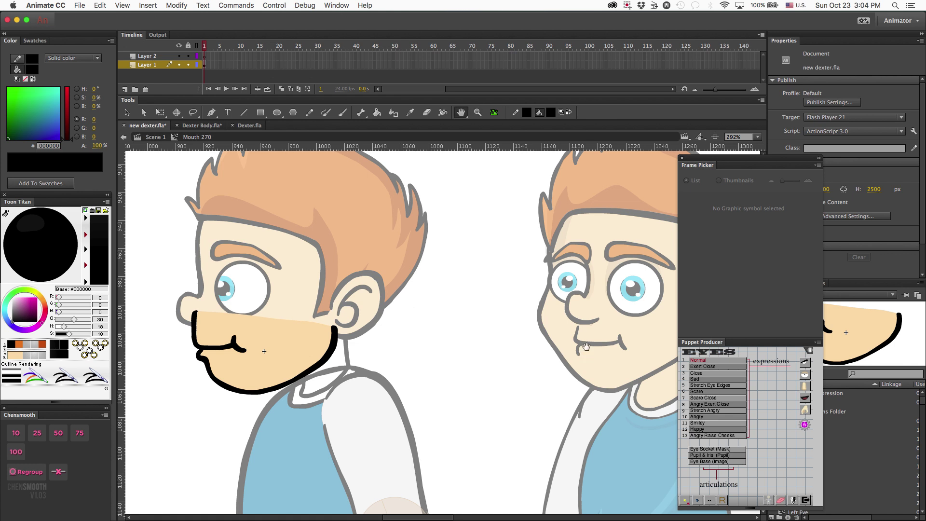
left_click_drag(586, 346, 534, 341)
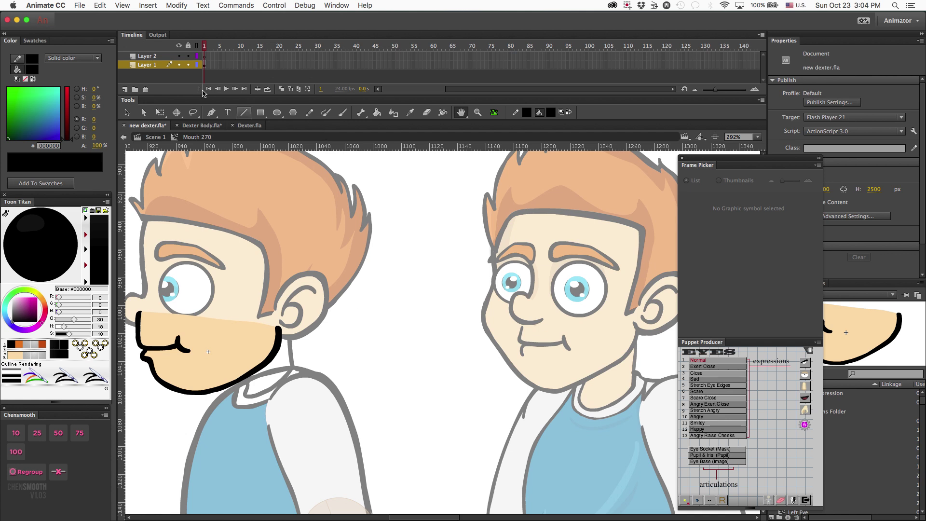
left_click(151, 56)
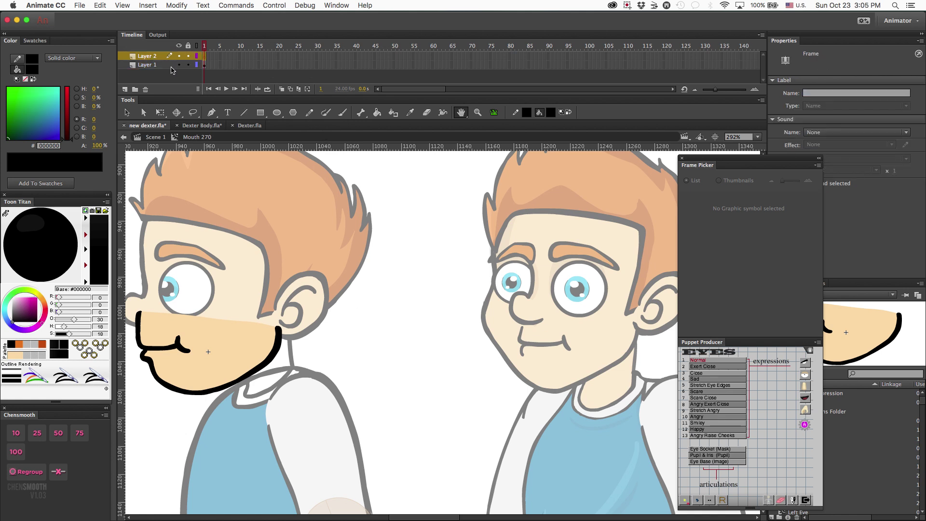
left_click(197, 64)
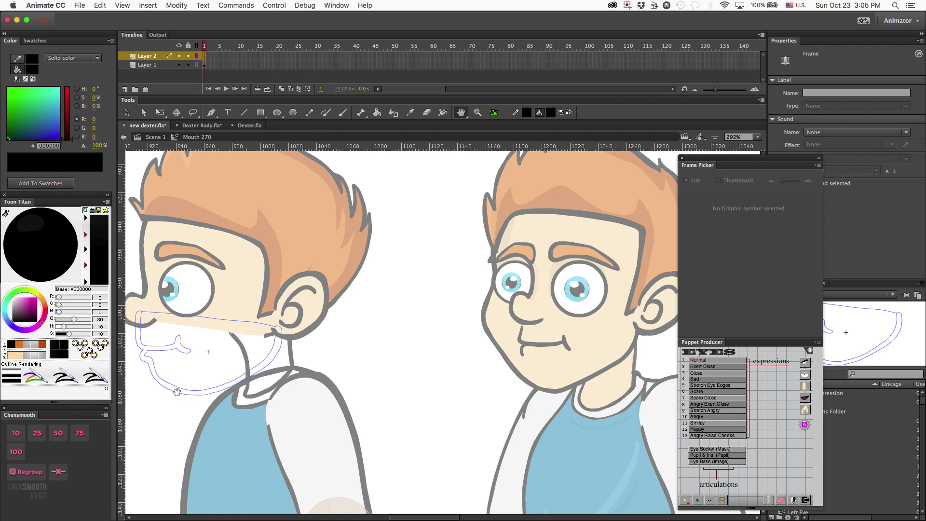
Drag horizontal ruler guides under the jaw and brush a first stroke down from the chin.
left_click_drag(193, 147, 156, 393)
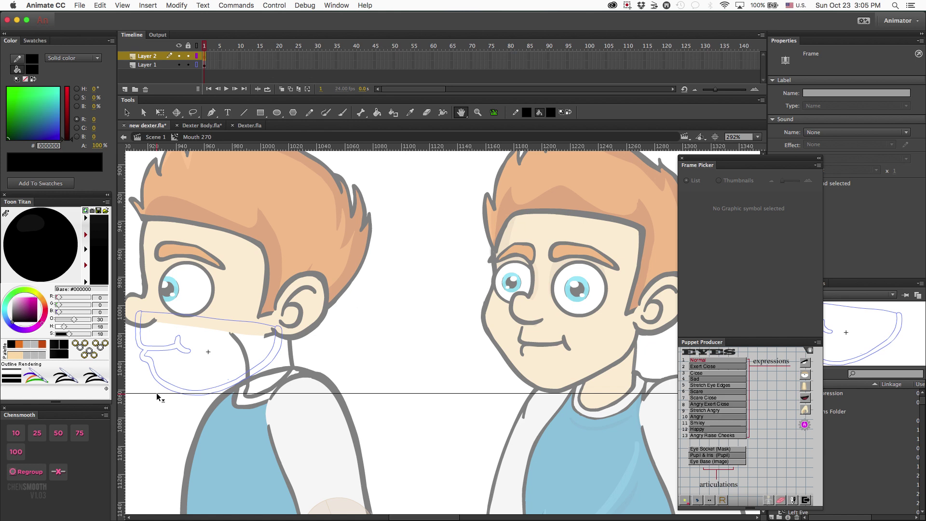
left_click_drag(157, 393, 156, 392)
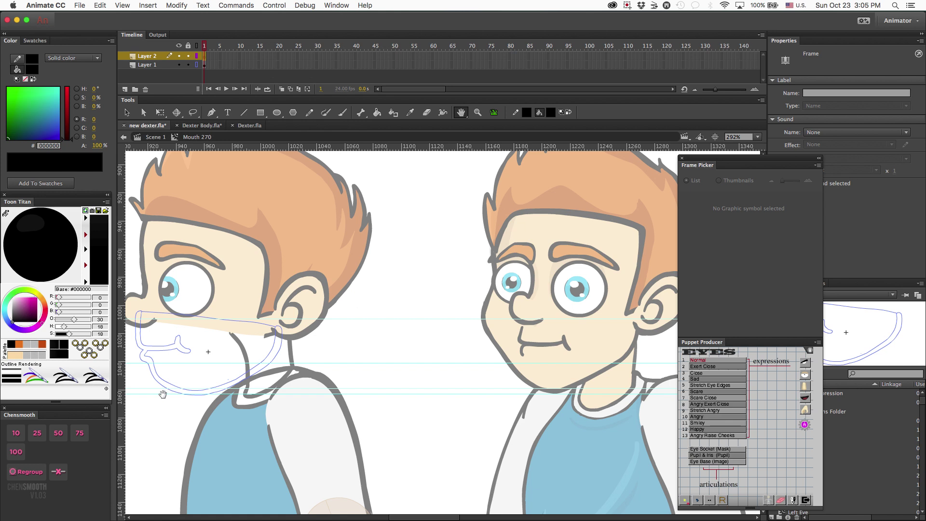
key("v")
left_click_drag(161, 394, 154, 479)
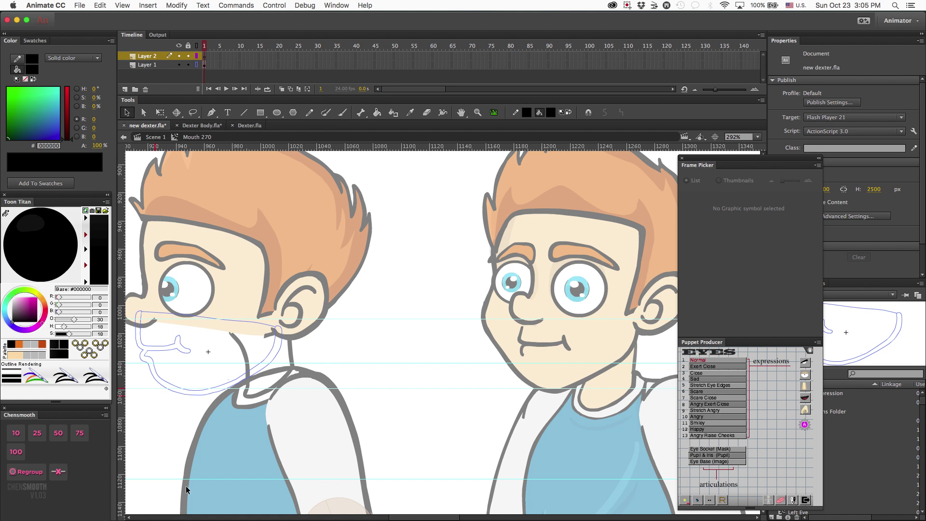
left_click_drag(183, 479, 190, 395)
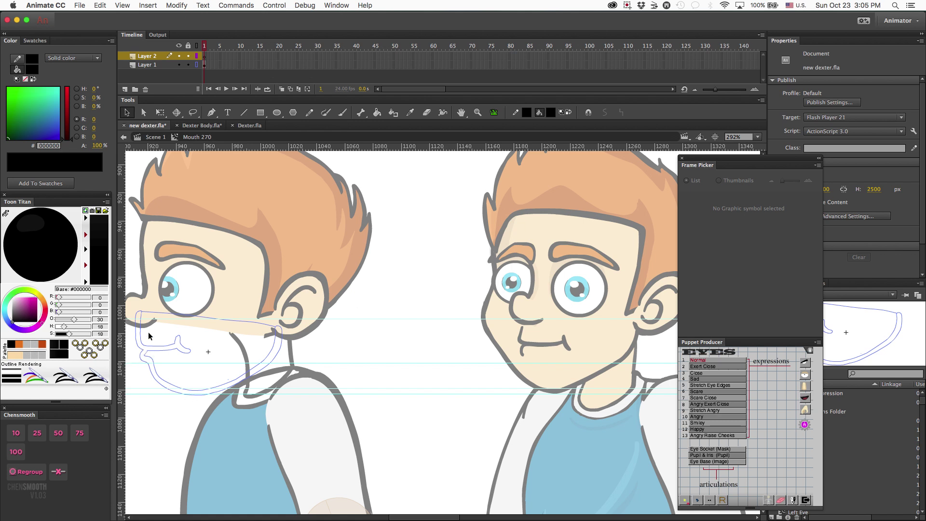
key("b")
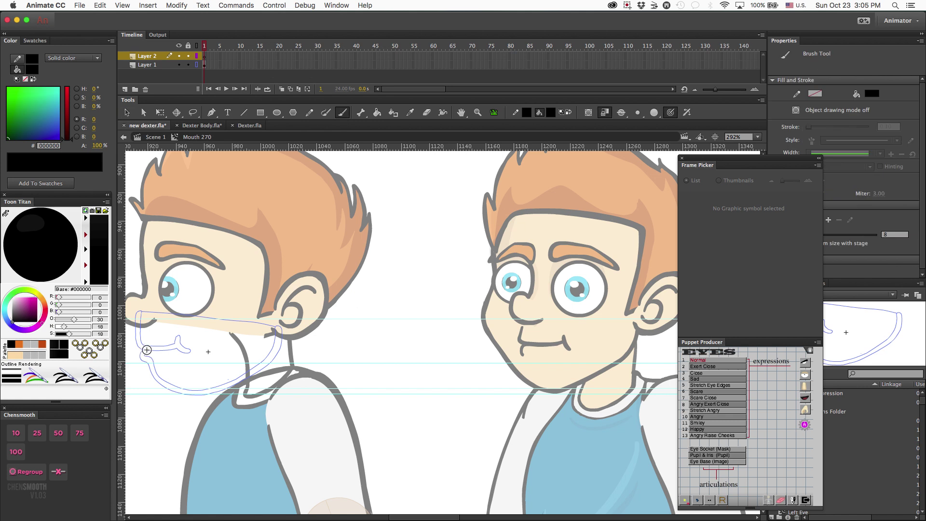
mouse_move(144, 358)
left_mouse_down()
mouse_move(156, 381)
mouse_move(175, 385)
left_mouse_up()
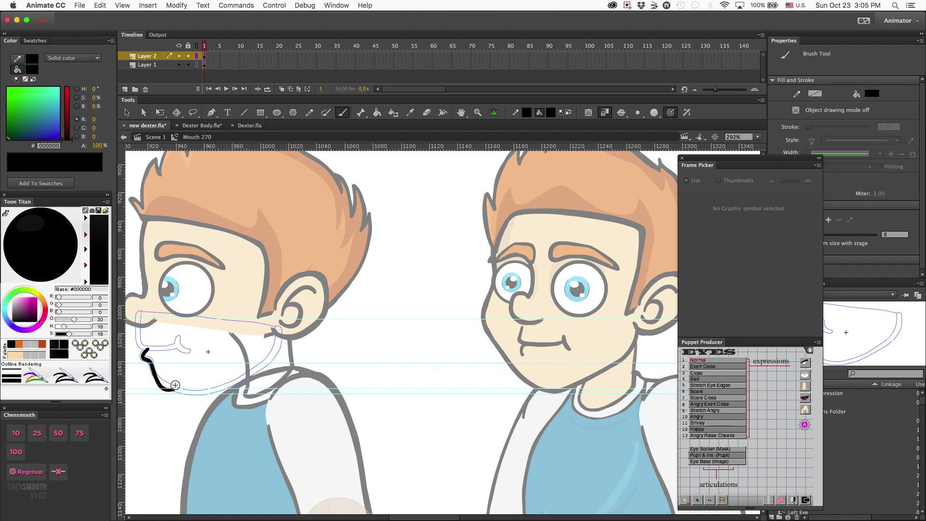
Redo the chin stroke as a long jaw stroke and erase its rough start.
key("super+z")
left_click(145, 349)
mouse_move(147, 359)
left_mouse_down()
mouse_move(163, 391)
mouse_move(184, 393)
mouse_move(165, 389)
mouse_move(197, 387)
mouse_move(282, 328)
mouse_move(172, 392)
mouse_move(280, 328)
left_mouse_up()
key("e")
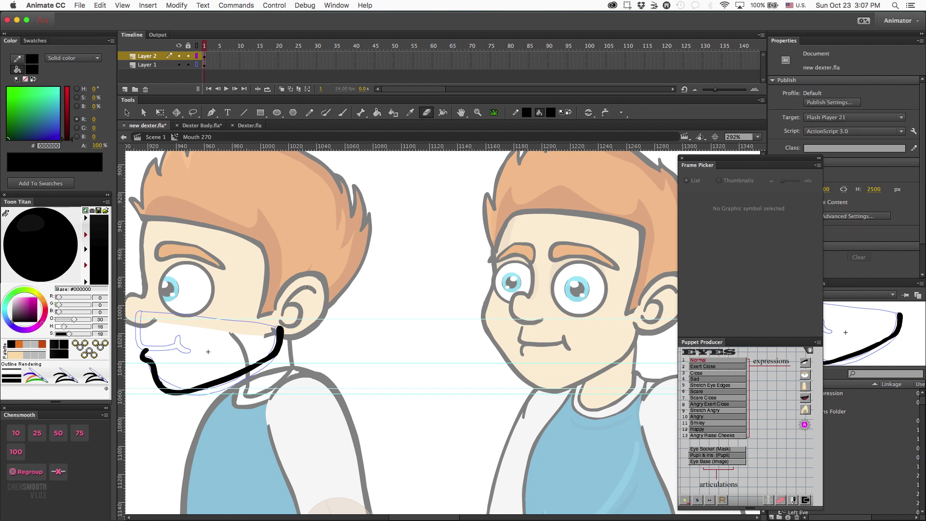
mouse_move(142, 354)
left_mouse_down()
mouse_move(173, 393)
mouse_move(193, 381)
left_mouse_up()
key("b")
Zoom in and reshape the jaw stroke's upper edge, chin corner and ear end.
key("super+equal")
key("v")
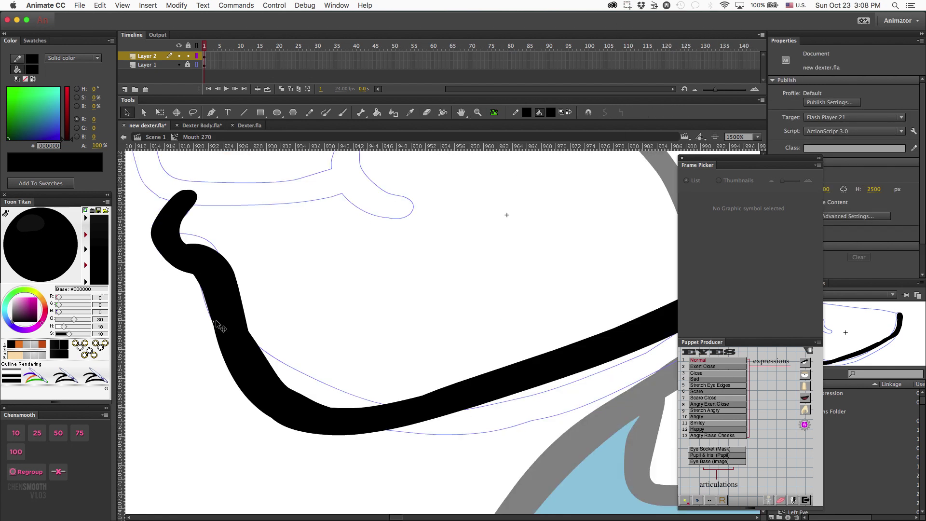
left_click_drag(266, 371, 346, 409)
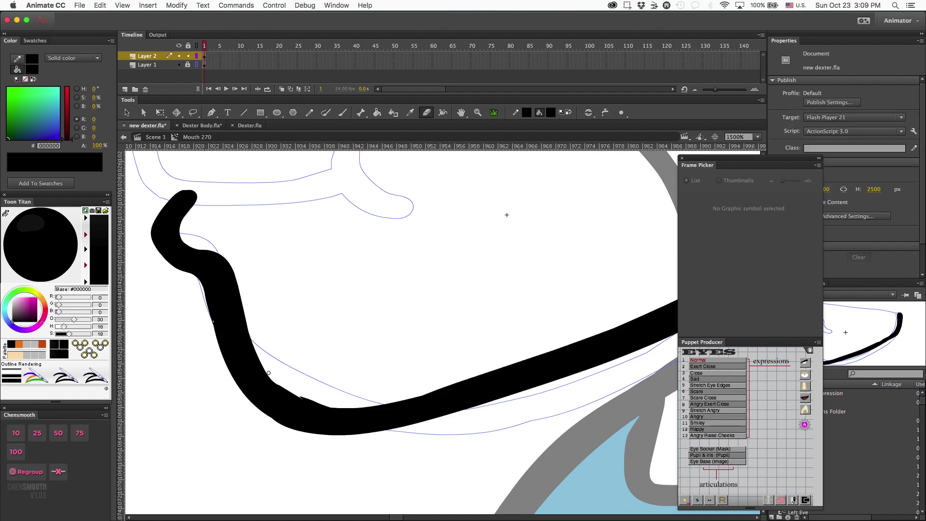
left_click_drag(188, 248, 195, 246)
key("super+minus")
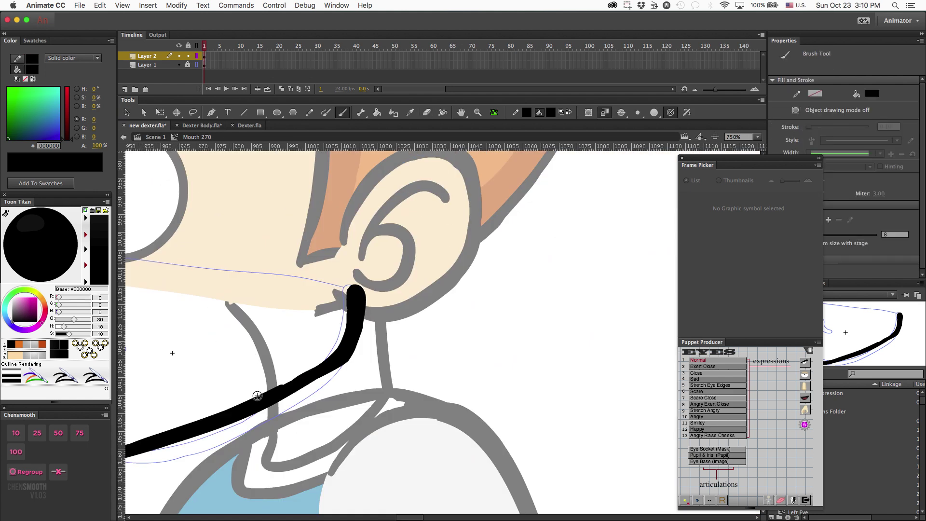
left_click_drag(312, 373, 317, 384)
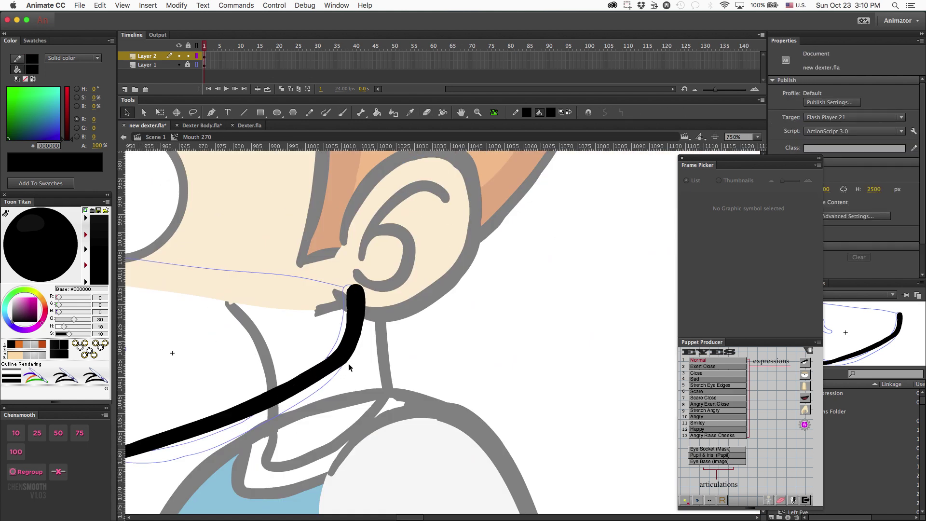
Zoom out to check the whole jawline, then select the new black stroke.
key("b")
key("super+minus")
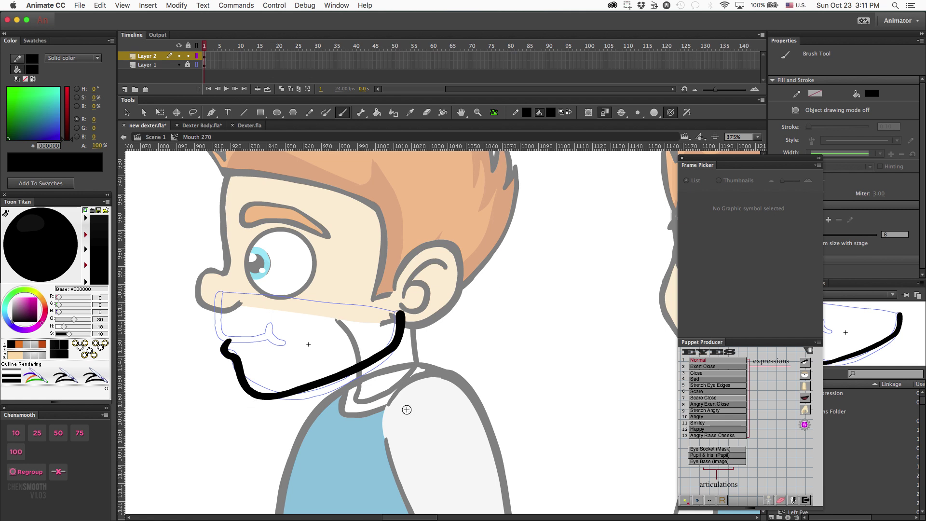
key("super+minus")
key("super+minus")
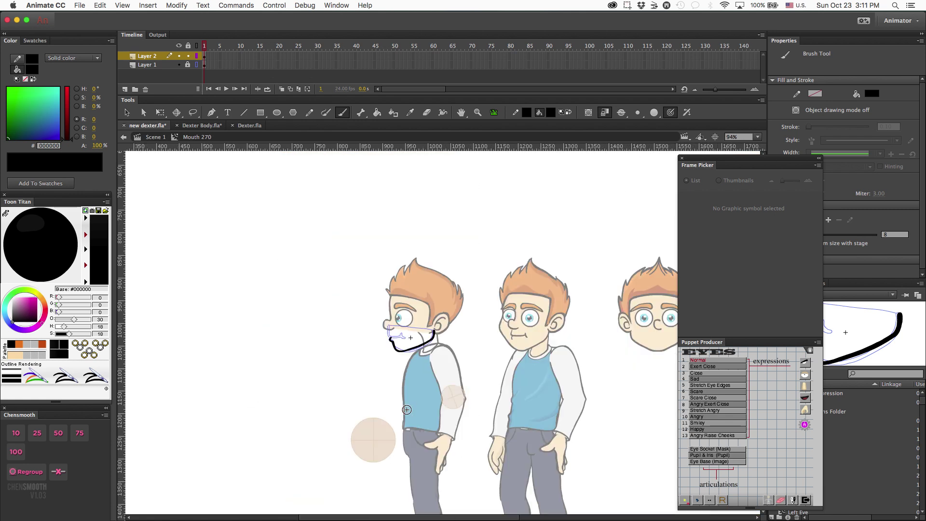
key("super+equal")
key("super+equal")
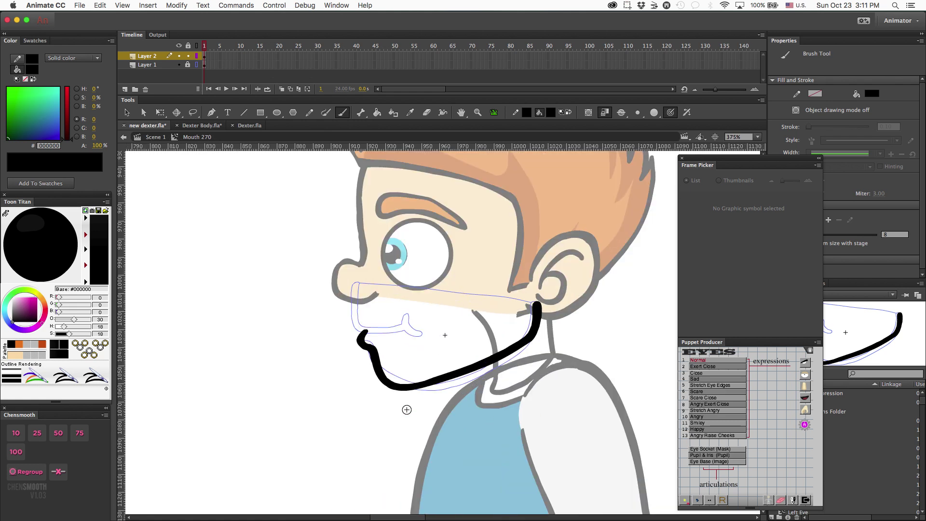
key("v")
left_click(427, 387)
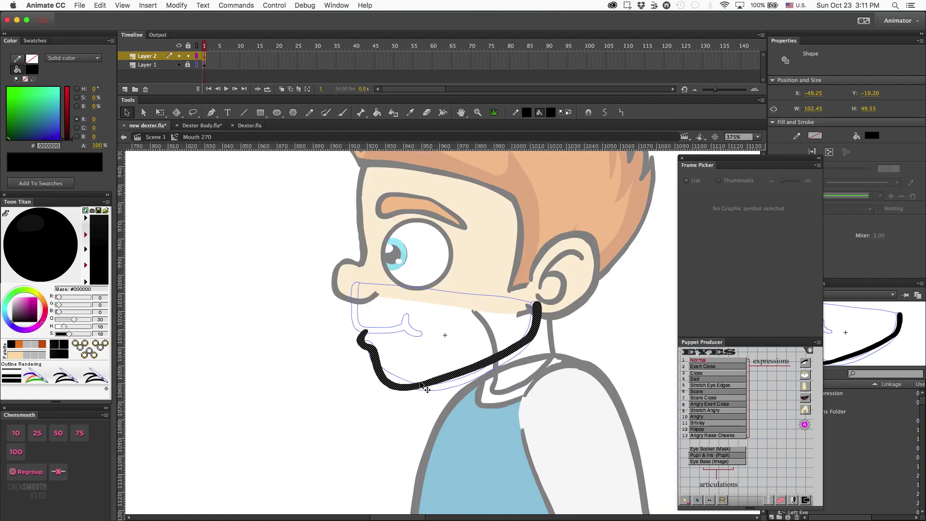
Delete the traced stroke, restore Layer 1 to full colour, and erase the old jaw outline with a large round eraser.
key("Delete")
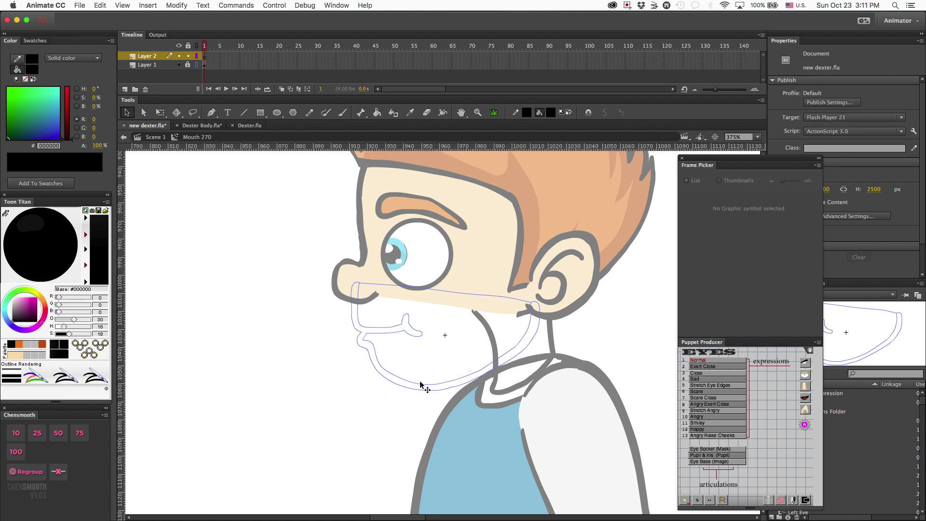
left_click(197, 65)
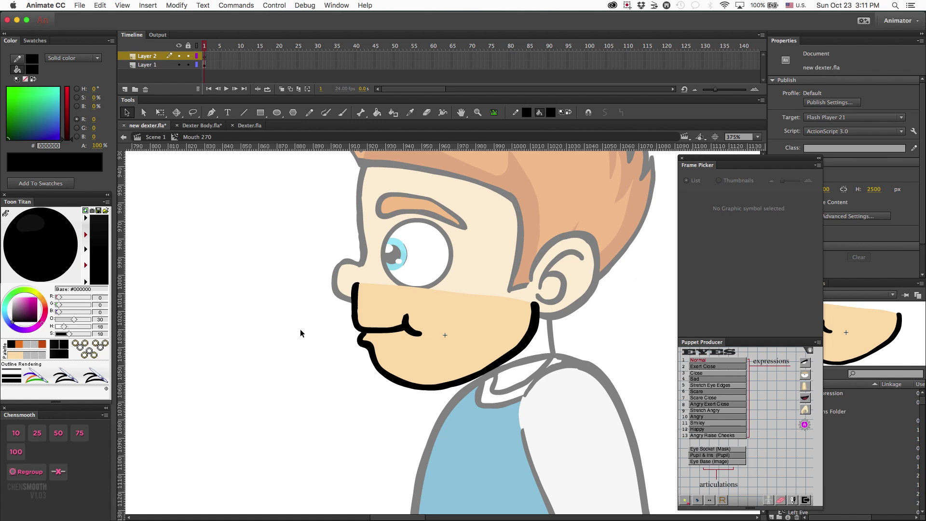
key("e")
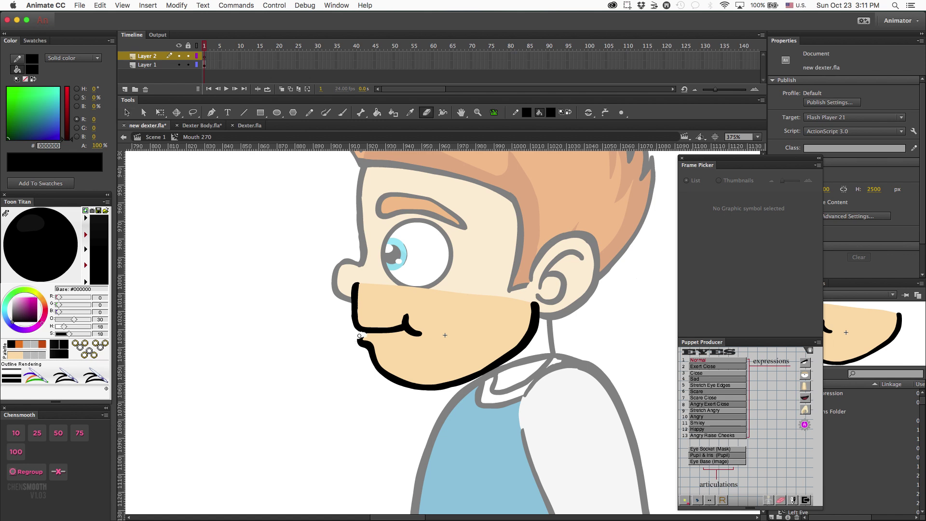
mouse_move(359, 335)
left_mouse_down()
mouse_move(374, 379)
mouse_move(372, 364)
mouse_move(416, 385)
mouse_move(443, 387)
left_mouse_up()
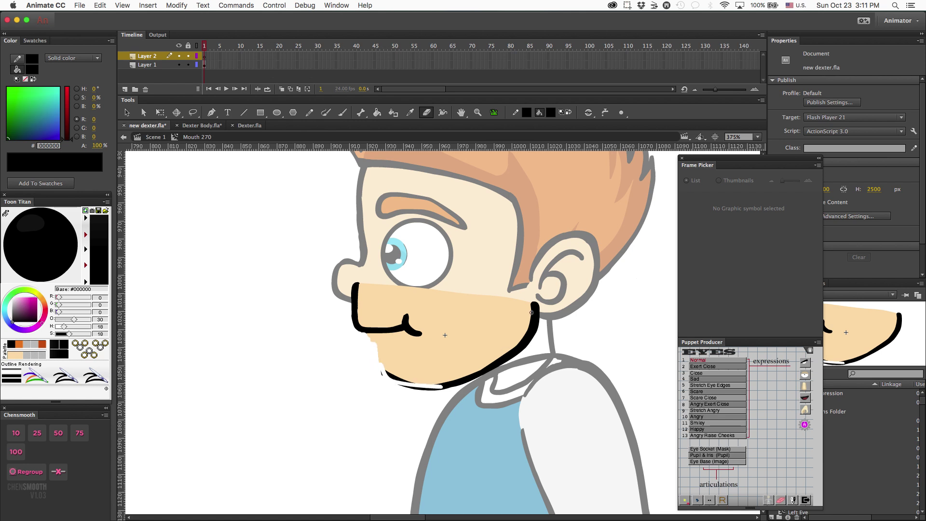
mouse_move(531, 313)
left_mouse_down()
mouse_move(531, 302)
mouse_move(528, 340)
mouse_move(536, 301)
mouse_move(532, 333)
left_mouse_up()
left_click(621, 112)
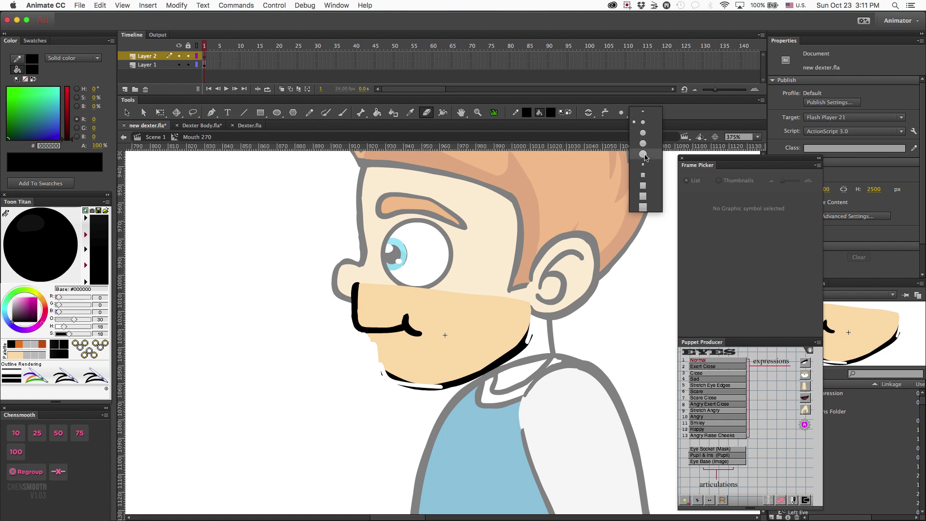
left_click(645, 155)
mouse_move(535, 294)
left_mouse_down()
mouse_move(529, 333)
mouse_move(463, 377)
mouse_move(384, 373)
mouse_move(442, 381)
mouse_move(499, 369)
mouse_move(540, 328)
mouse_move(515, 355)
mouse_move(436, 386)
mouse_move(374, 368)
left_mouse_up()
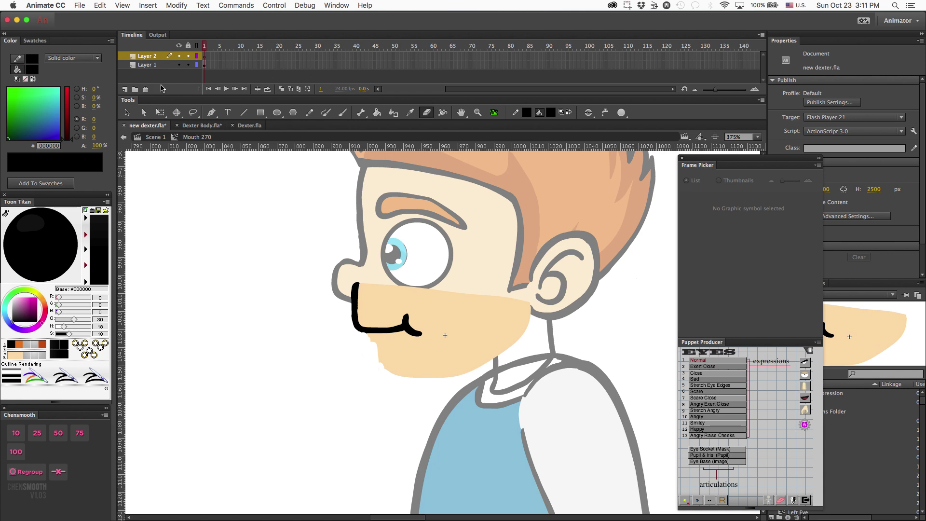
Undo the outline erasing, sample the skin colour FFD7A5, and zoom in on the jaw by the ear.
left_click(153, 66)
key("super+z")
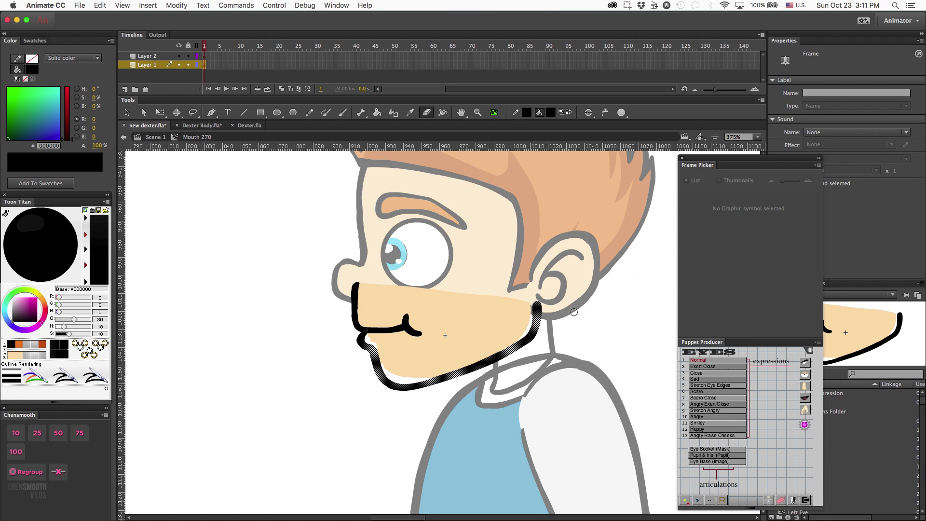
key("v")
left_click(587, 321)
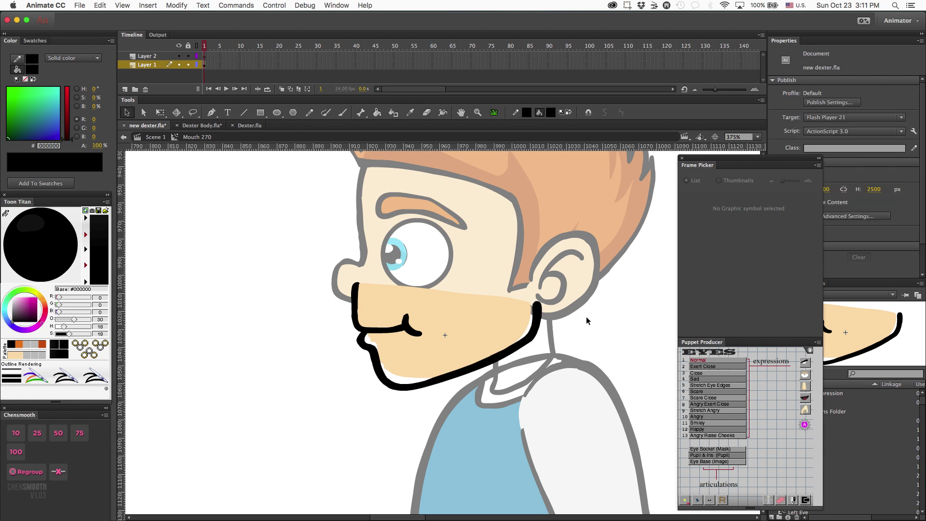
key("i")
left_click(460, 318)
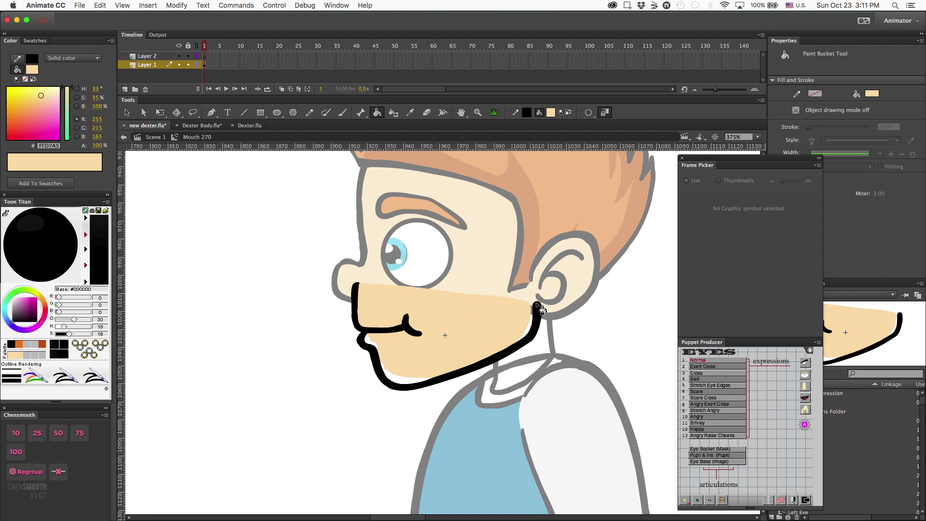
key("z")
left_click_drag(522, 292, 545, 339)
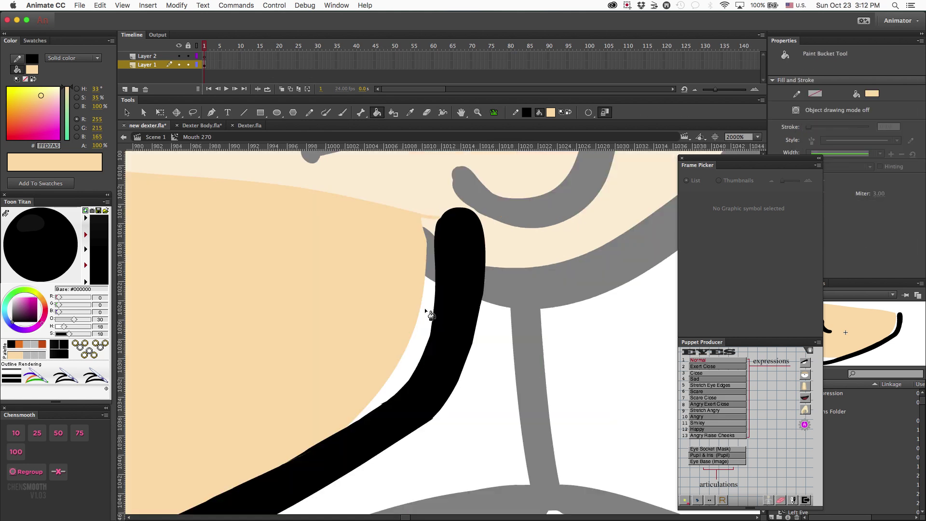
scroll(310, 372, "down", 10)
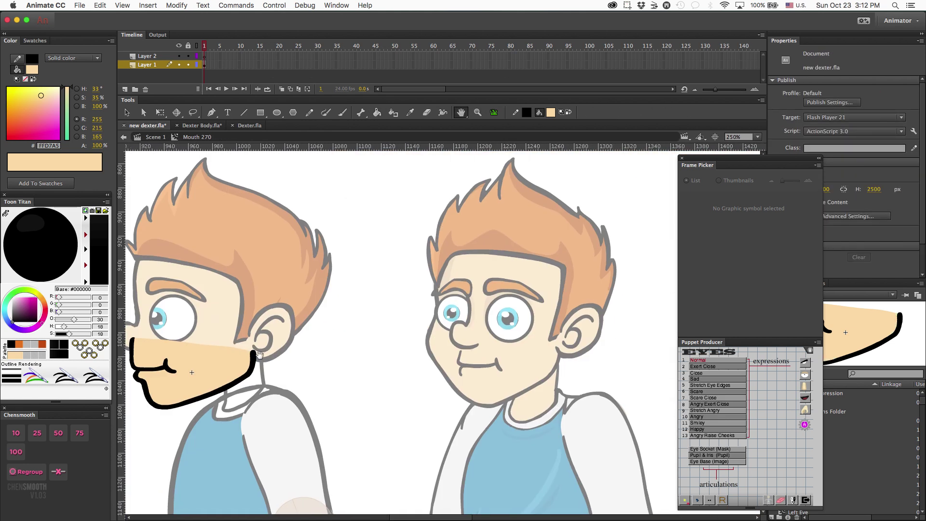
Exit to the main scene, zoom out, and pan until the front-facing head is in view.
key("v")
double_click(357, 374)
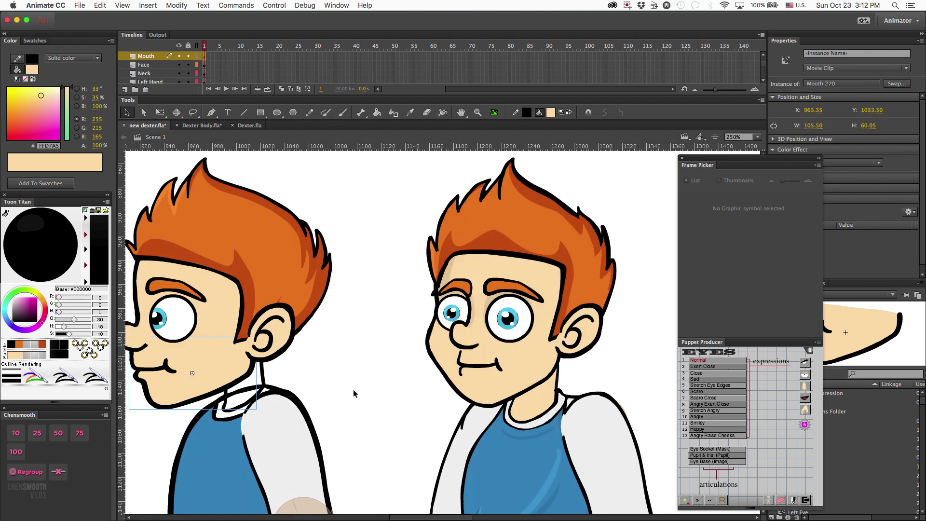
left_click(351, 416)
key("super+minus")
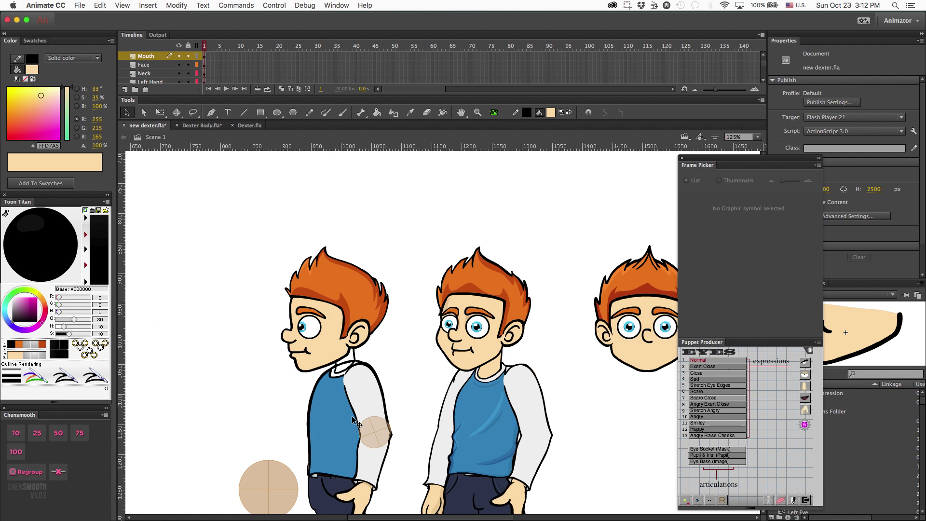
left_click_drag(424, 374, 507, 383)
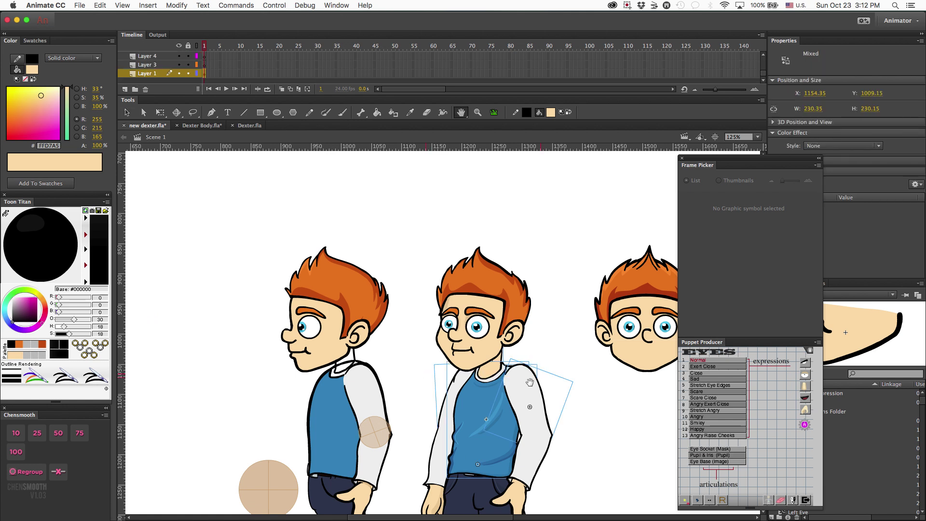
key("h")
left_click_drag(575, 369, 446, 377)
key("v")
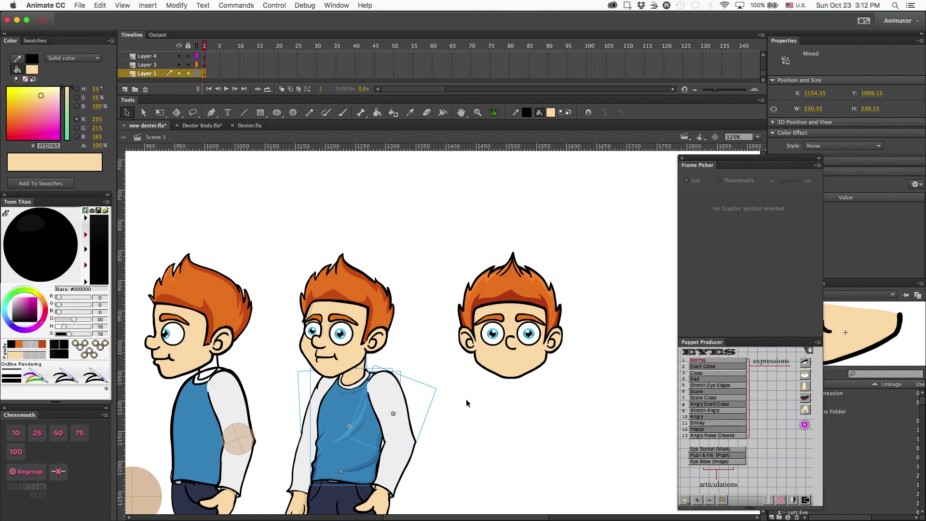
left_click(466, 400)
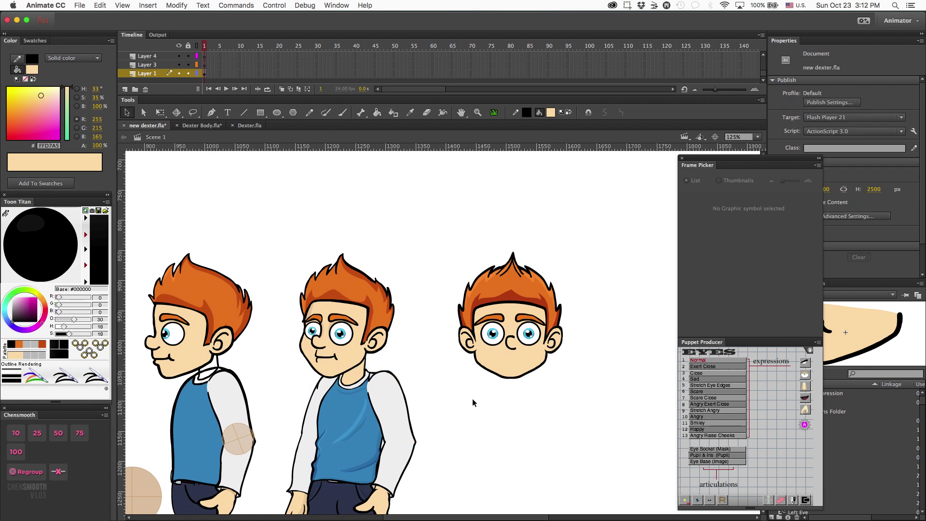
Nudge the front-facing head's mouth up one arrow step, zoom out, and re-enter the side-view mouth symbol.
left_click(517, 372)
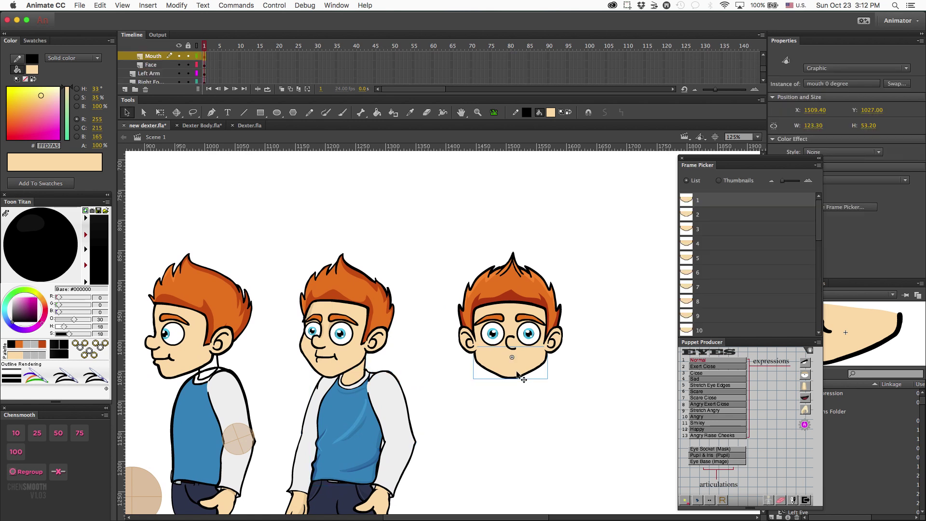
key("super+equal")
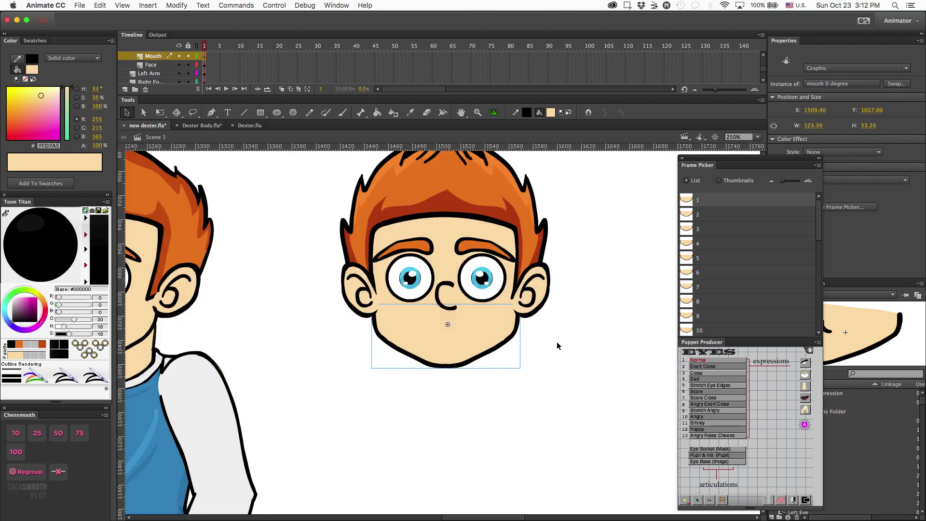
key("Up")
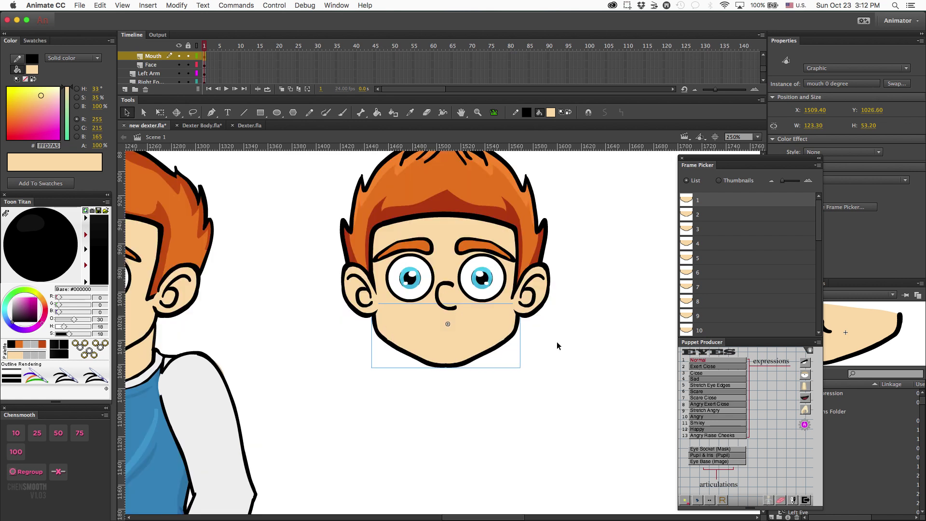
left_click(551, 396)
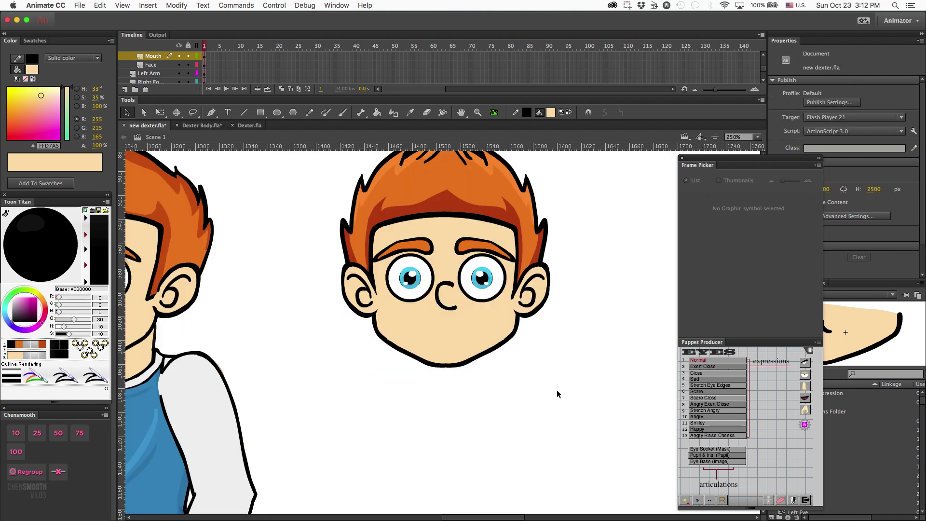
key("super+minus")
key("super+minus")
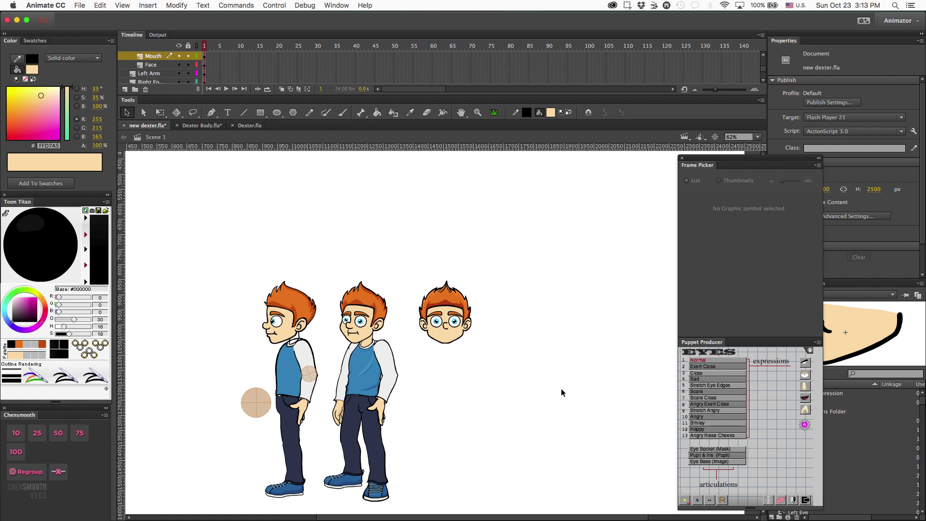
double_click(287, 345)
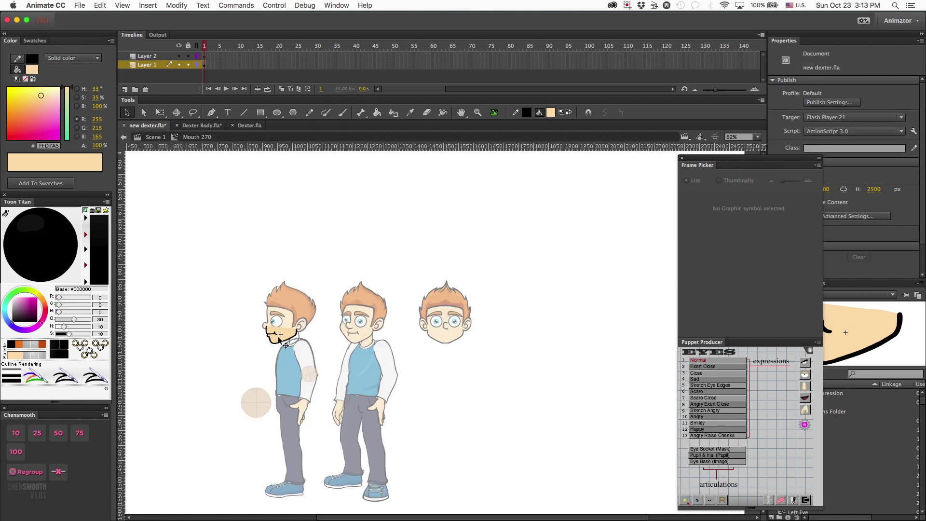
Trash Layer 2 from Mouth 270, then re-enter the symbol and select Layer 1's frames 1–30.
left_click(146, 56)
left_click(146, 90)
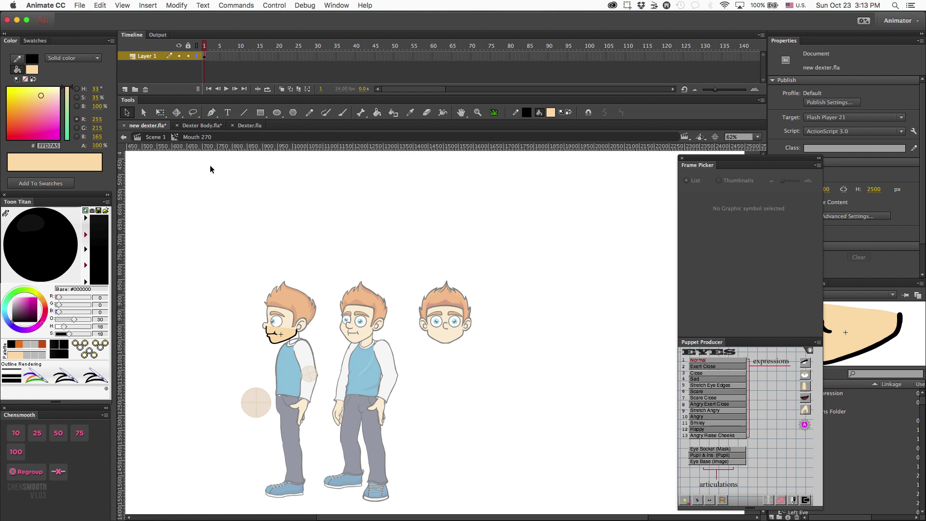
double_click(261, 335)
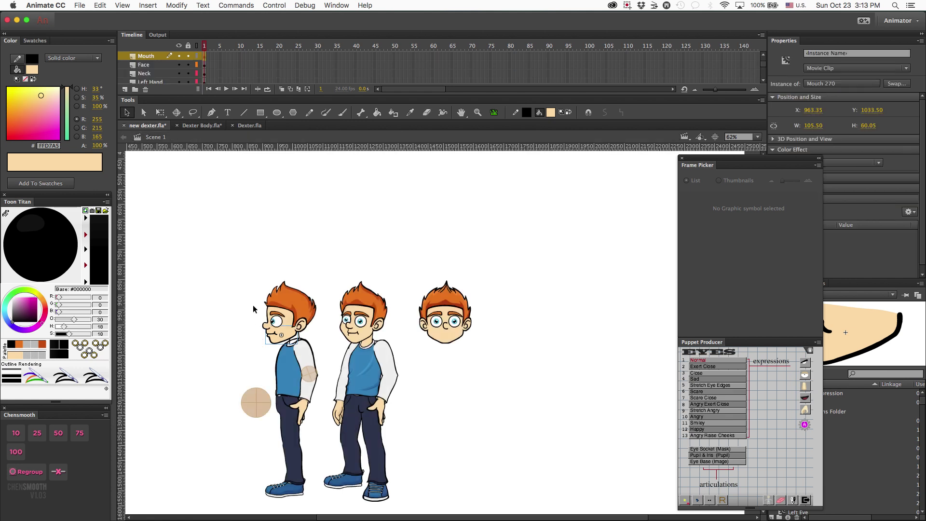
double_click(276, 339)
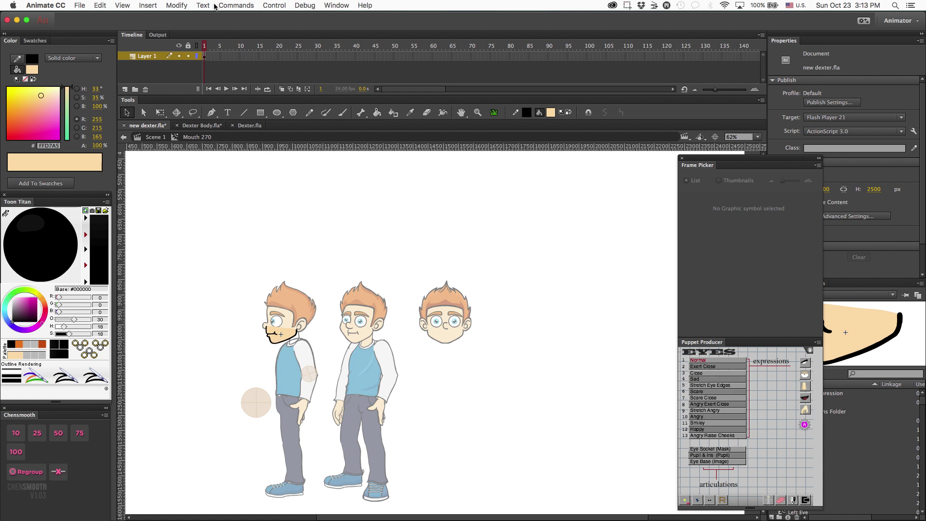
left_click_drag(207, 59, 319, 57)
right_click(319, 58)
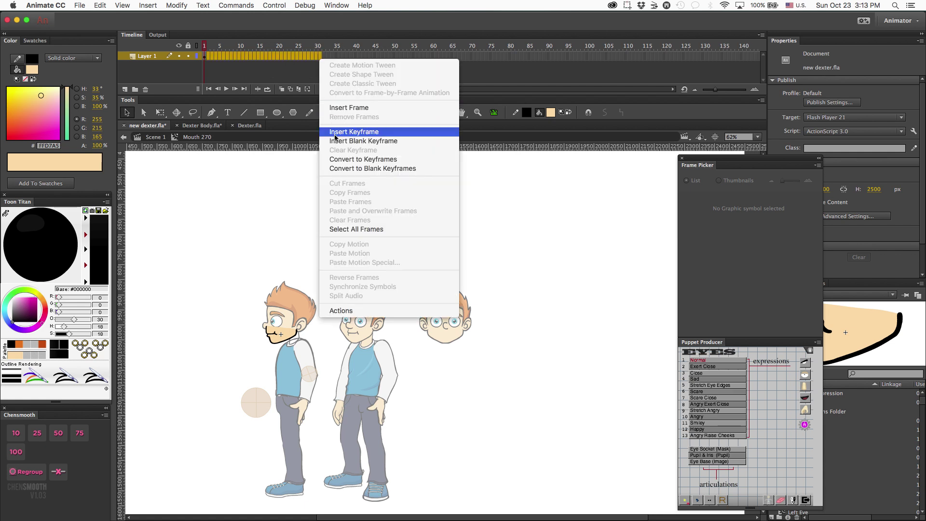
Convert Layer 1's selected frames to keyframes, then step to frame 2 to confirm the mouth repeats.
left_click(336, 159)
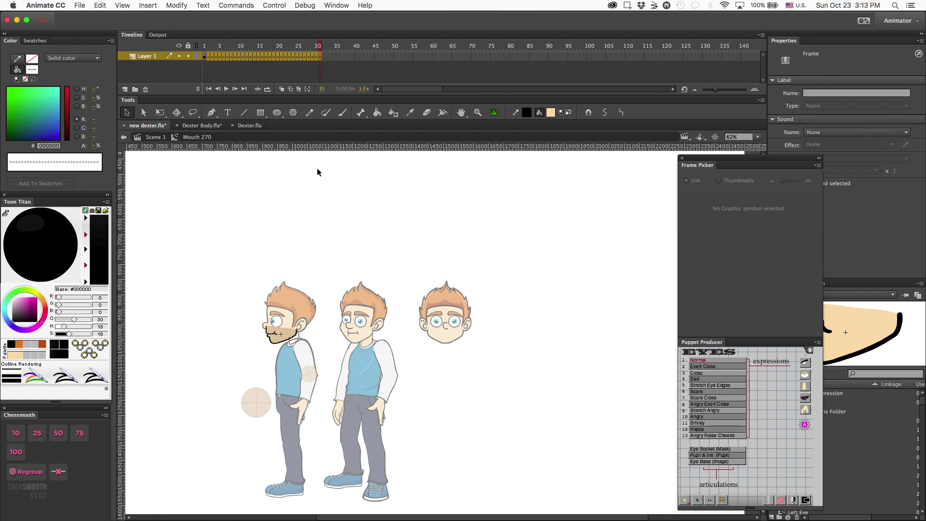
left_click(241, 215)
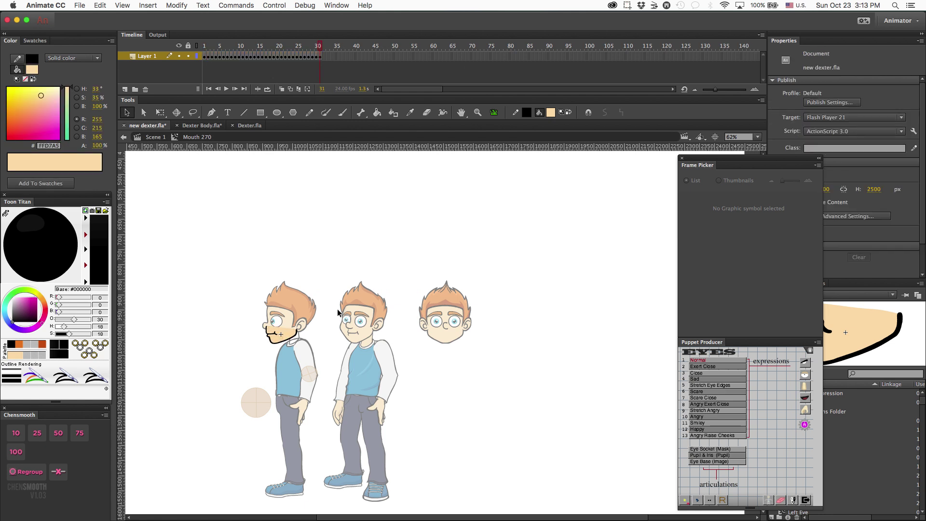
double_click(444, 335)
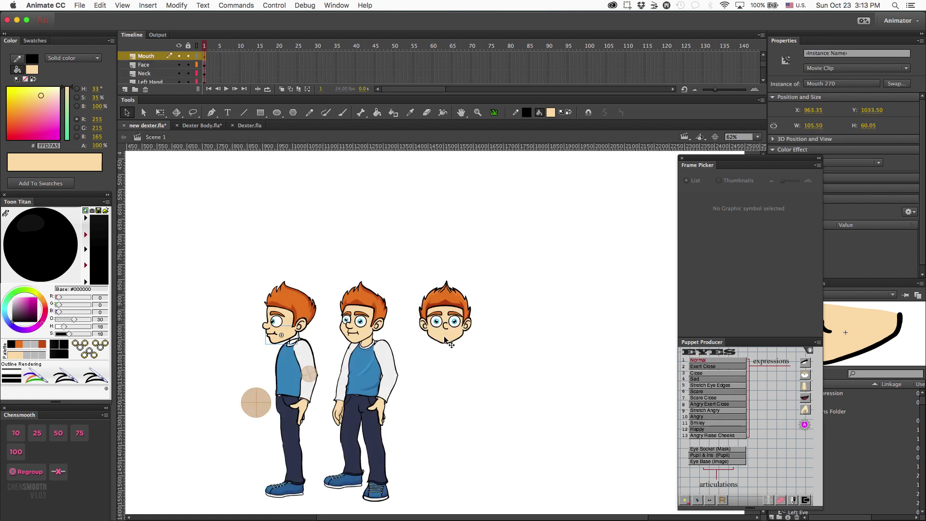
left_click(444, 339)
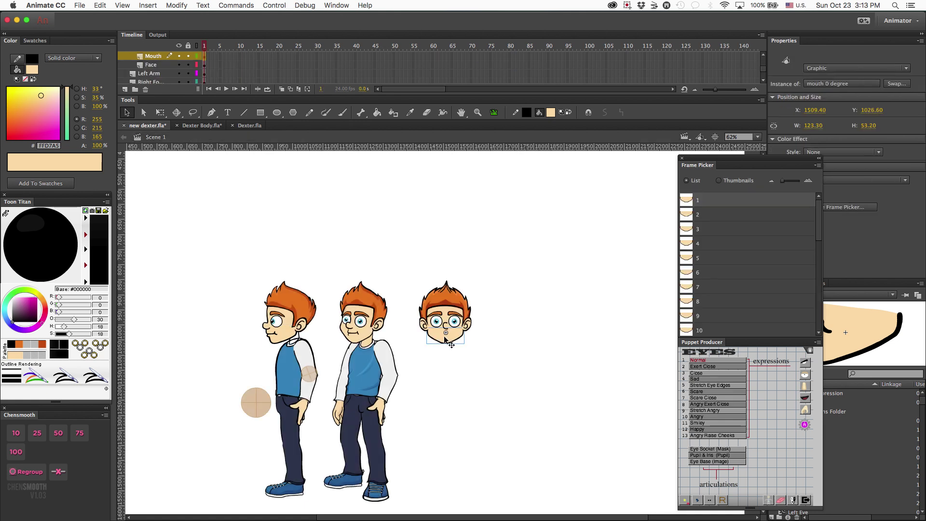
double_click(278, 337)
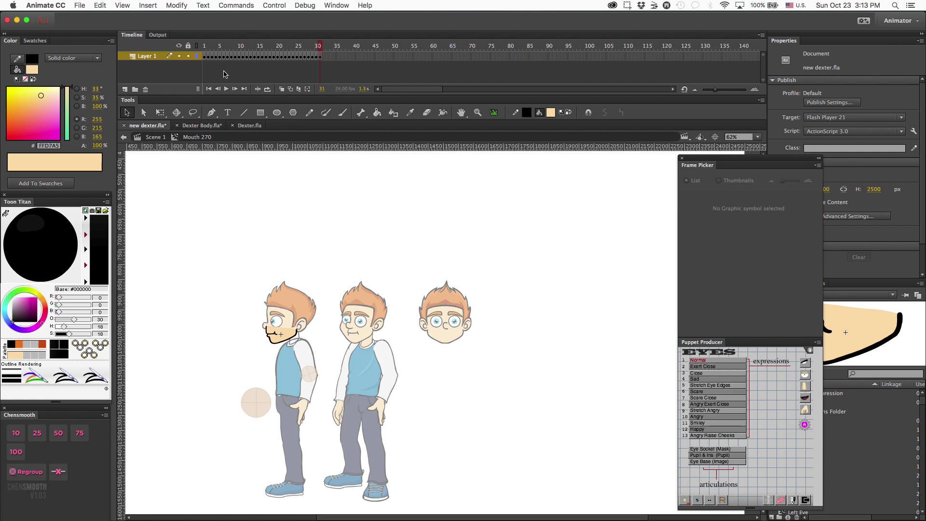
left_click(208, 56)
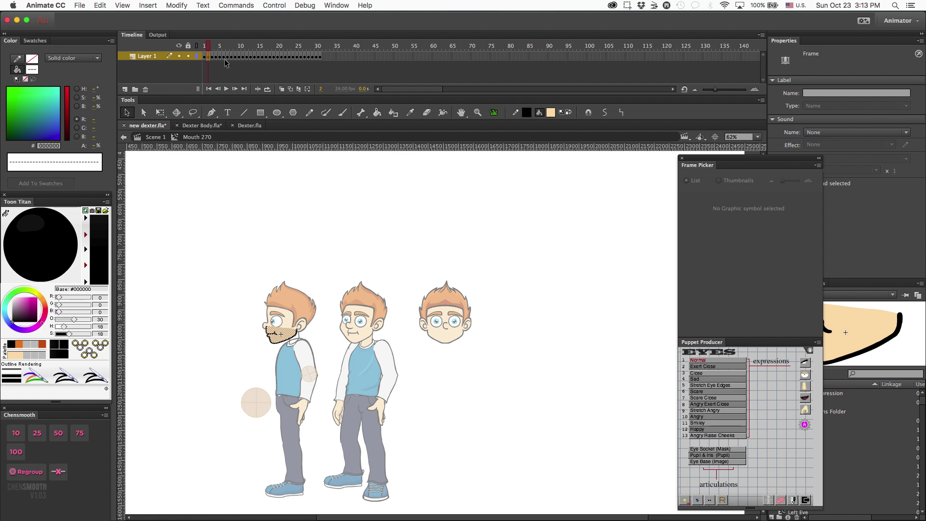
left_click(204, 56)
left_click(209, 56)
left_click(256, 284)
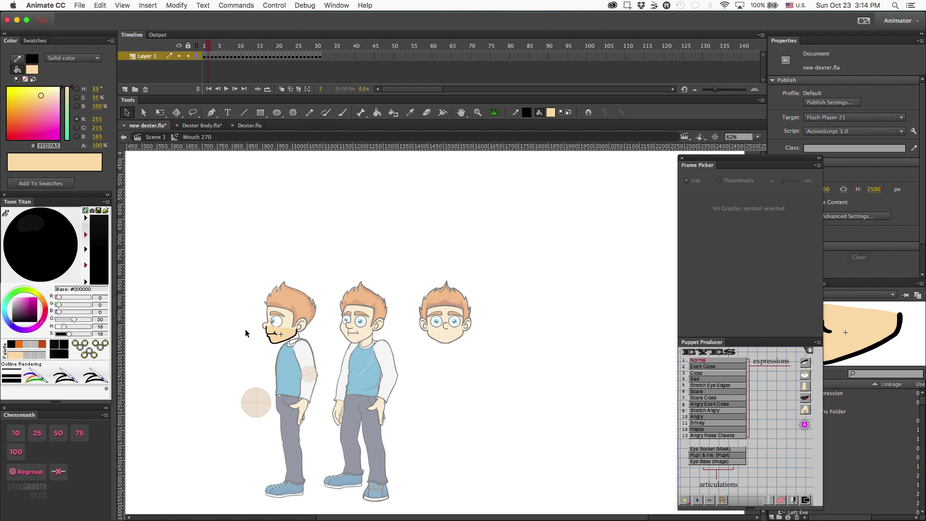